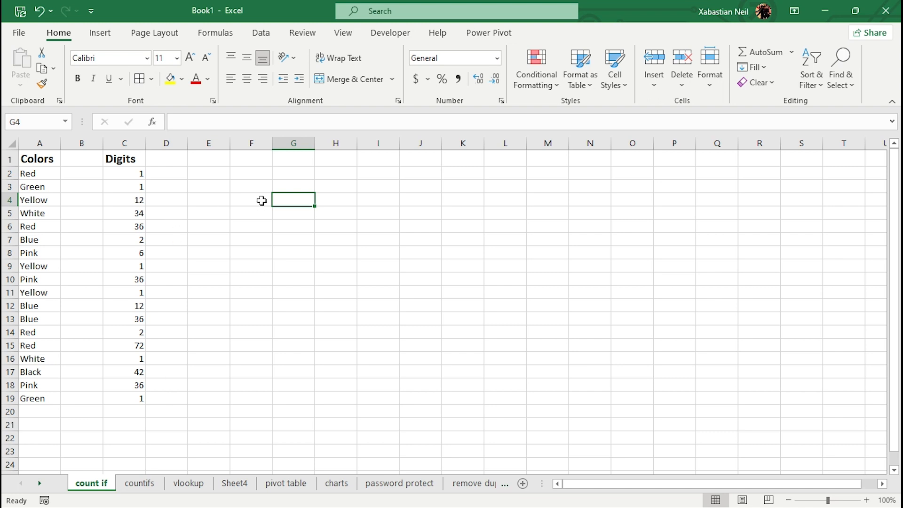
# Step: Enter a COUNTIF formula in cell E2 that counts "Red" in the Colors range A2:A19
pyautogui.click(257, 176)
pyautogui.doubleClick(258, 176)
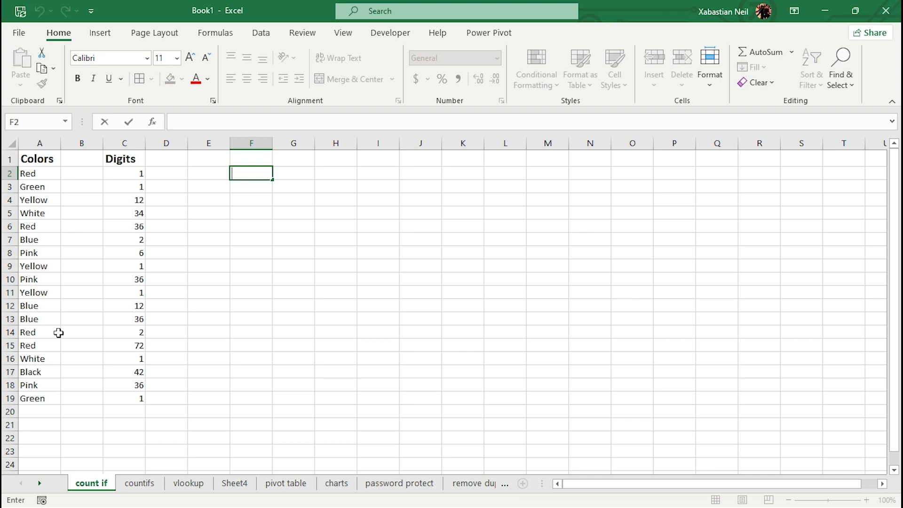
pyautogui.click(224, 170)
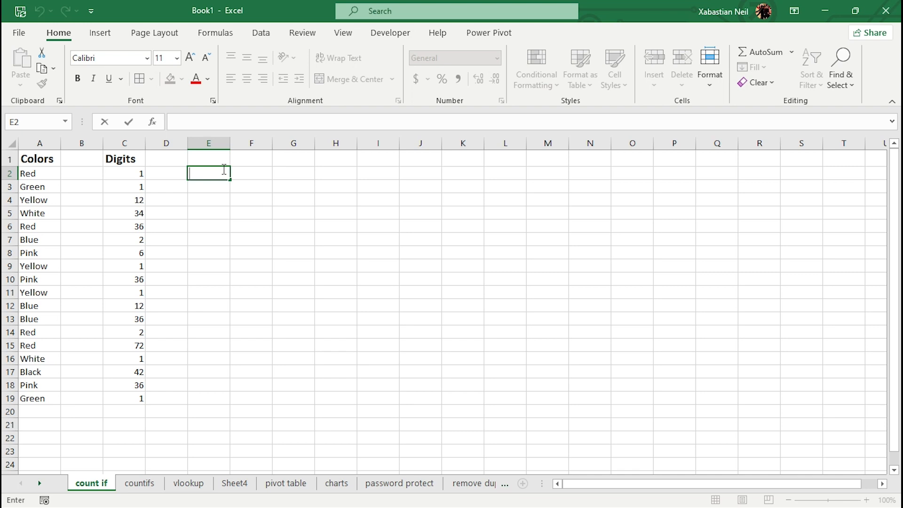
pyautogui.write('=co')
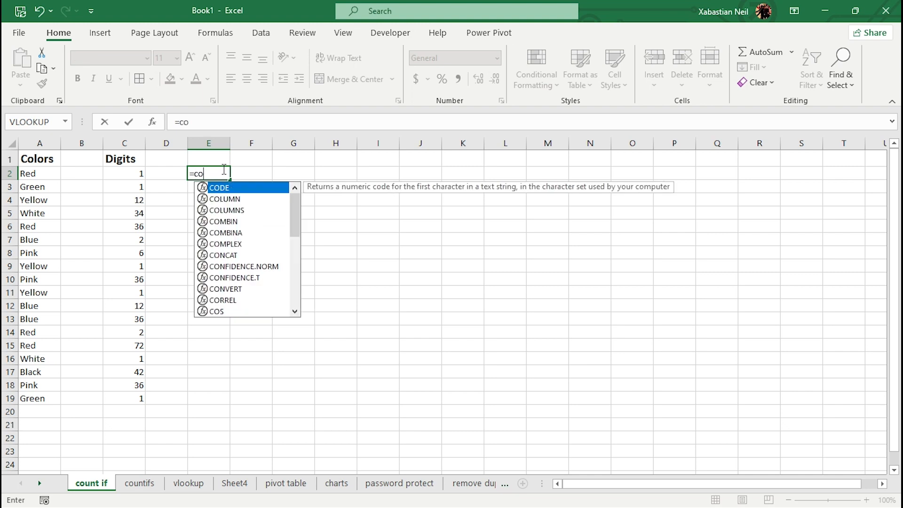
pyautogui.write('untif')
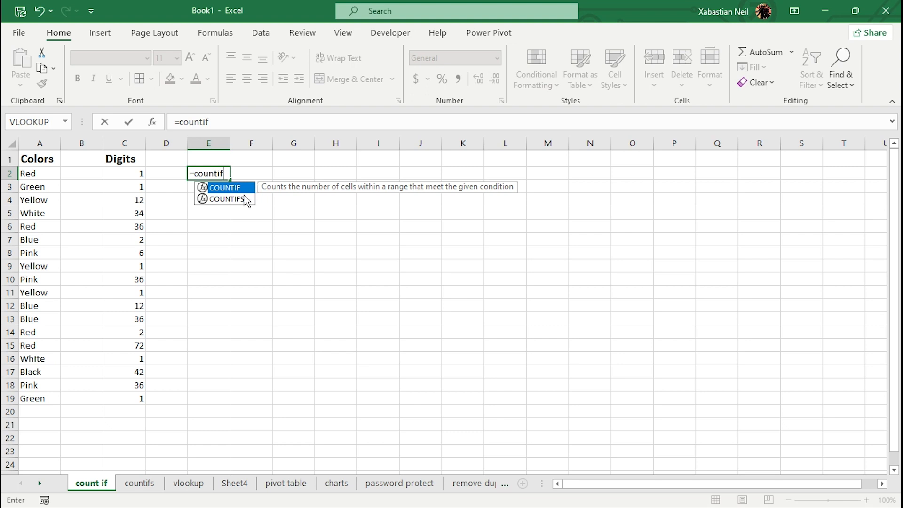
pyautogui.press('Tab')
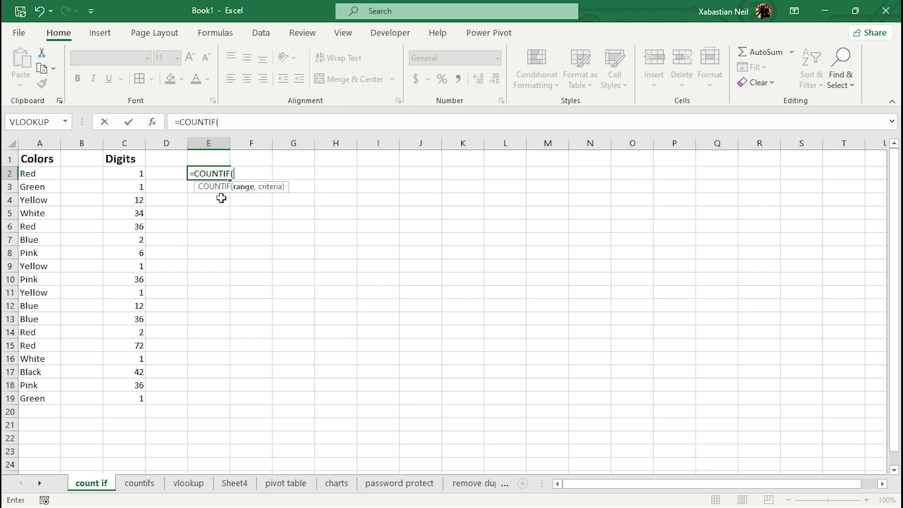
pyautogui.moveTo(39, 173); pyautogui.dragTo(41, 393)
pyautogui.write(',')
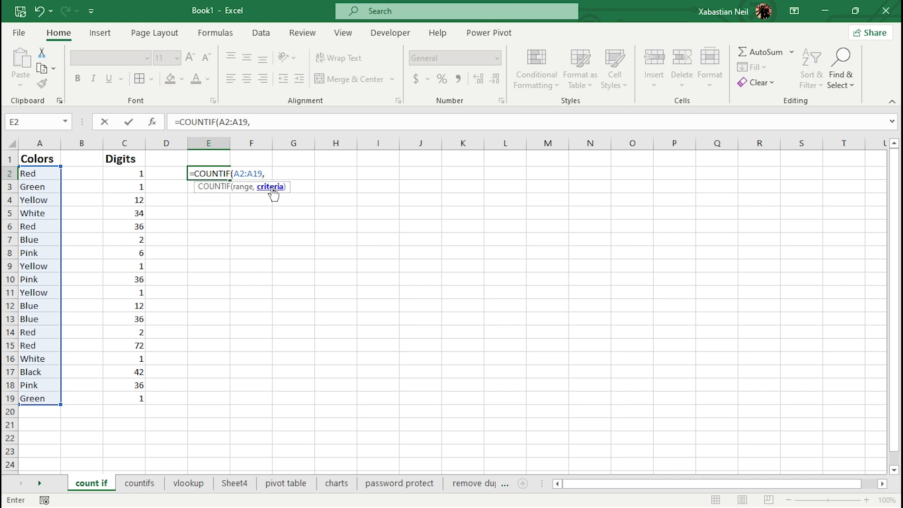
pyautogui.write('"')
pyautogui.write('Red"')
pyautogui.write(')')
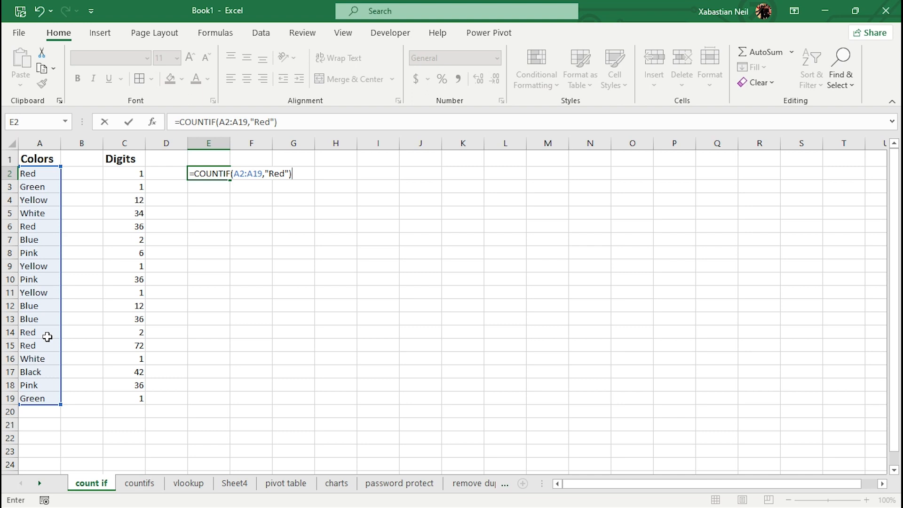
pyautogui.press('Return')
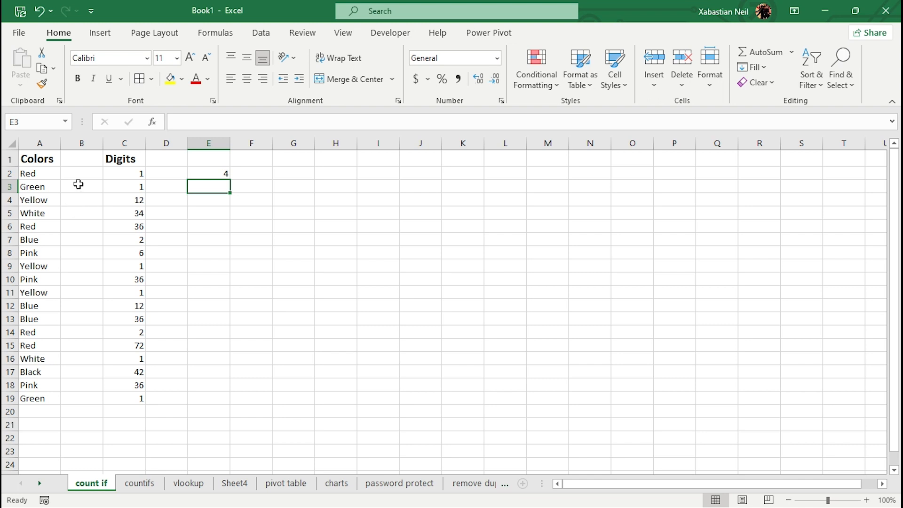
# Step: Enter a COUNTIF formula in cell E3 that counts "Yellow" in the range A2:A19
pyautogui.doubleClick(215, 184)
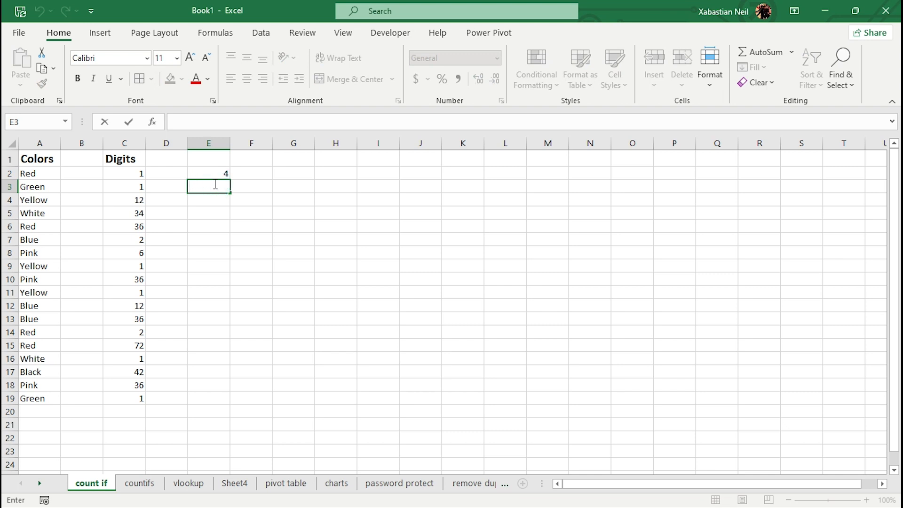
pyautogui.write('=')
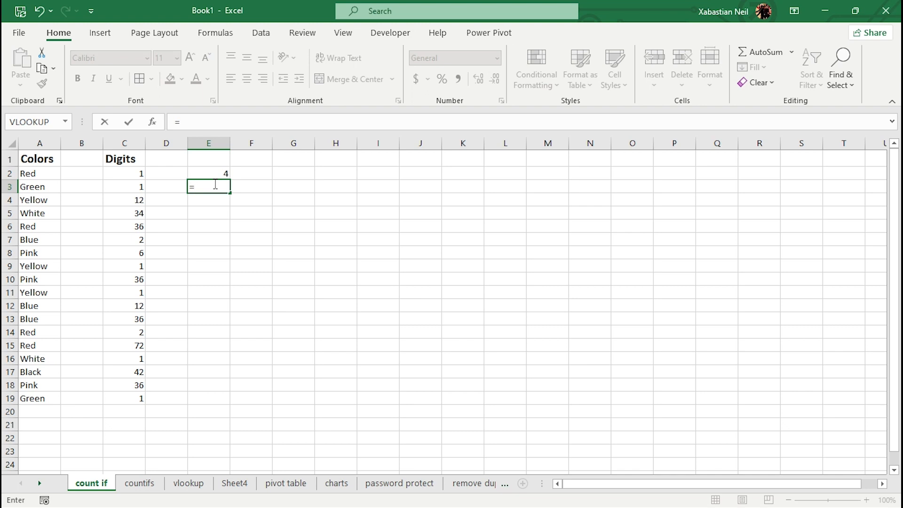
pyautogui.write('count')
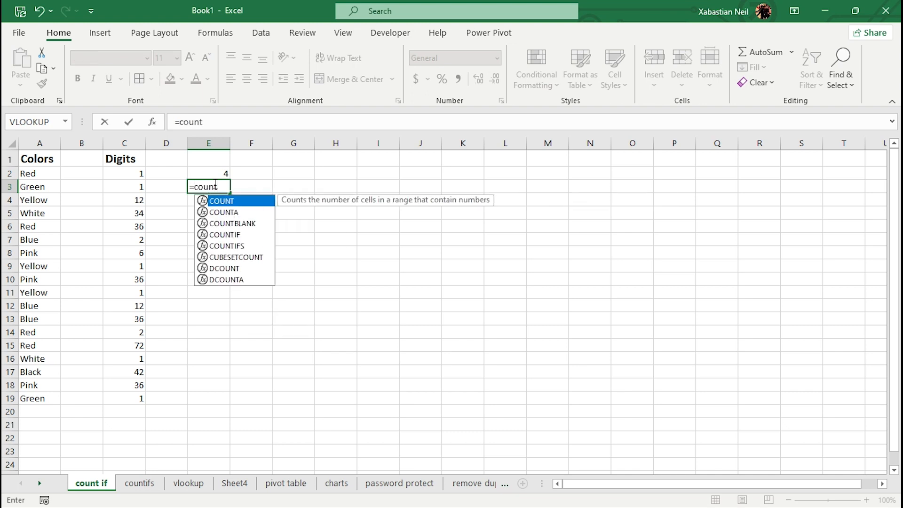
pyautogui.write('if')
pyautogui.press('Tab')
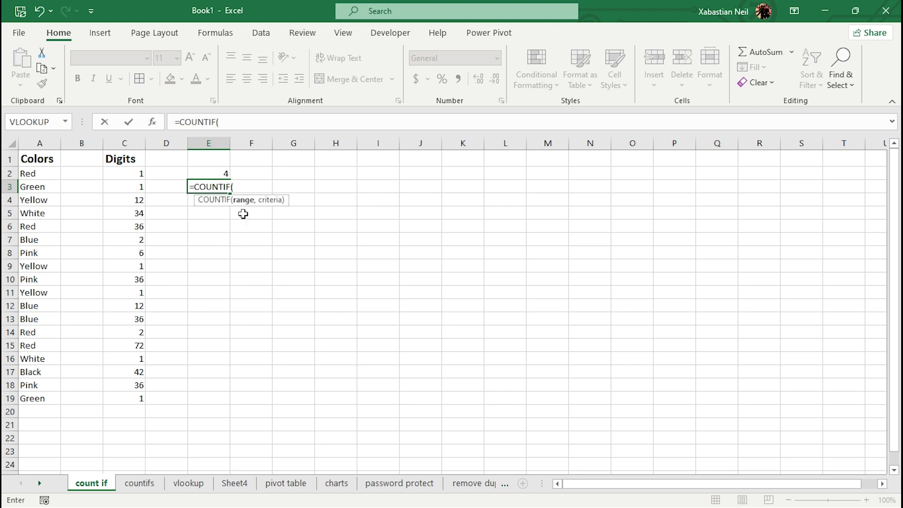
pyautogui.moveTo(45, 174); pyautogui.dragTo(29, 400)
pyautogui.write(',')
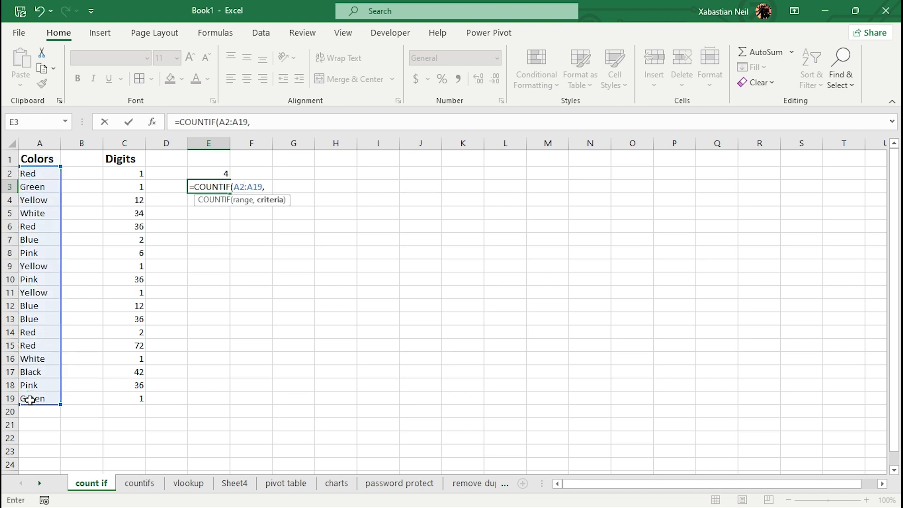
pyautogui.write('"Yellow")')
pyautogui.press('Return')
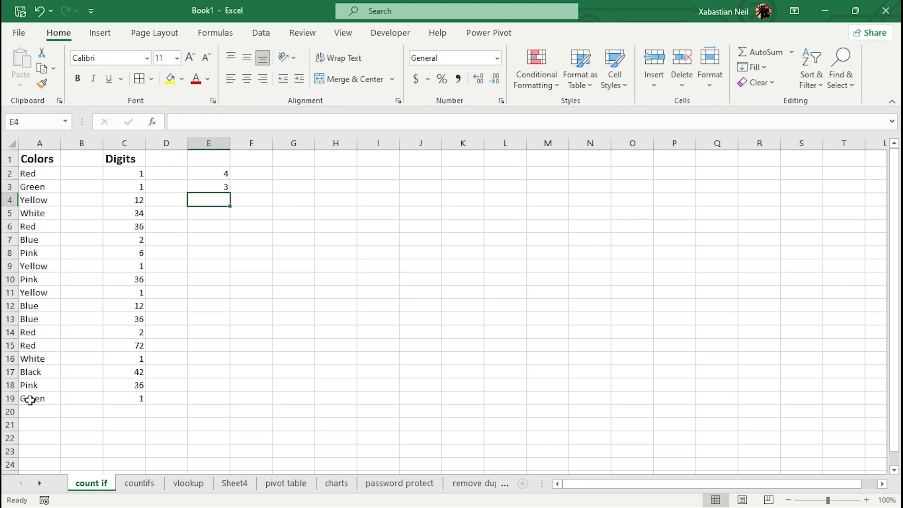
# Step: Select the Yellow entries in A4, A9 and A11 together to check the Yellow count
pyautogui.click(56, 200)
pyautogui.keyDown('ctrl'); pyautogui.click(46, 292); pyautogui.keyUp('ctrl')
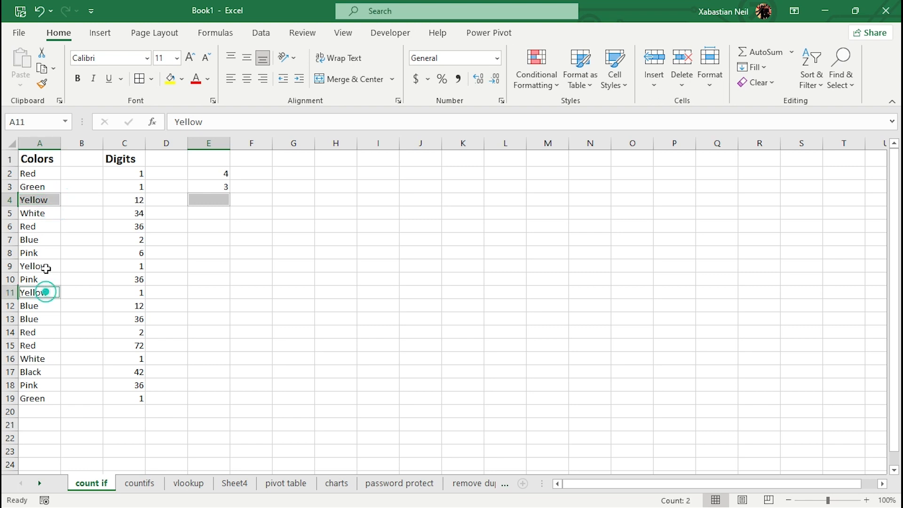
pyautogui.keyDown('ctrl'); pyautogui.click(47, 266); pyautogui.keyUp('ctrl')
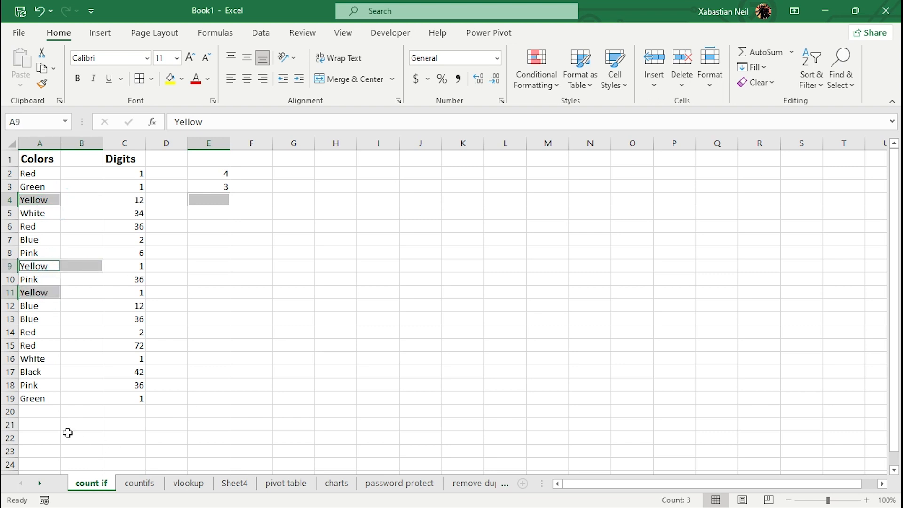
pyautogui.click(231, 240)
pyautogui.doubleClick(218, 198)
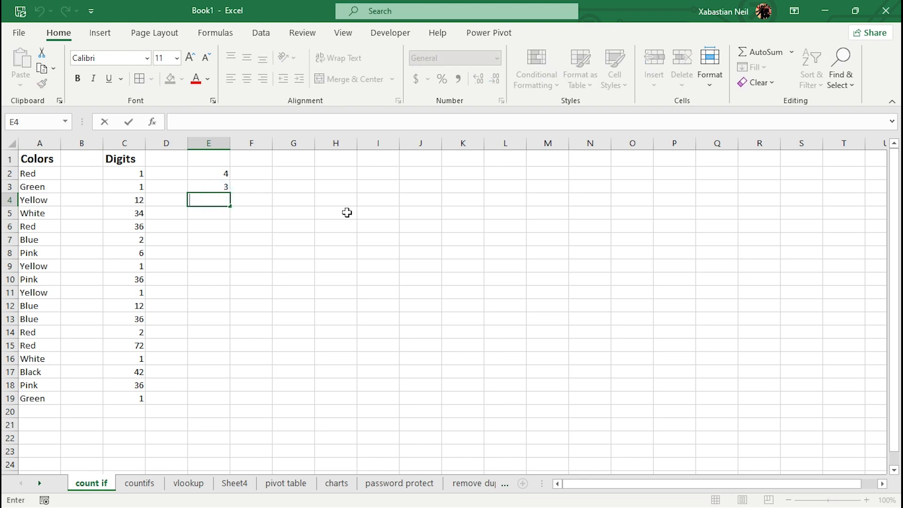
pyautogui.write('=countif')
pyautogui.press('Tab')
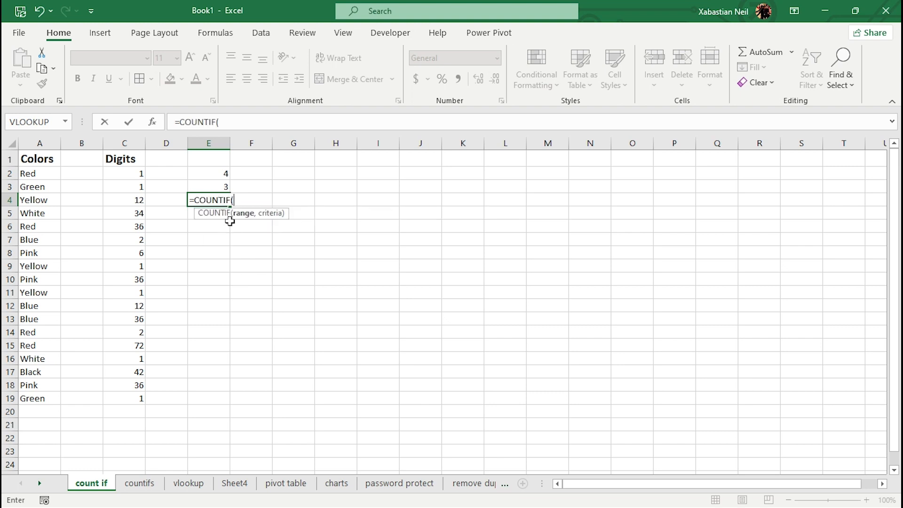
pyautogui.click(31, 172)
pyautogui.doubleClick(31, 173)
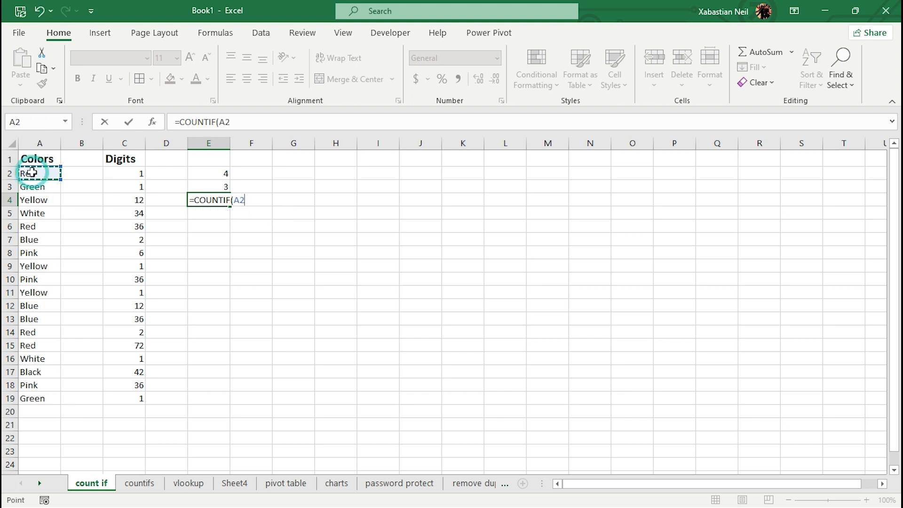
pyautogui.click(31, 173)
pyautogui.press('BackSpace')
pyautogui.write('count')
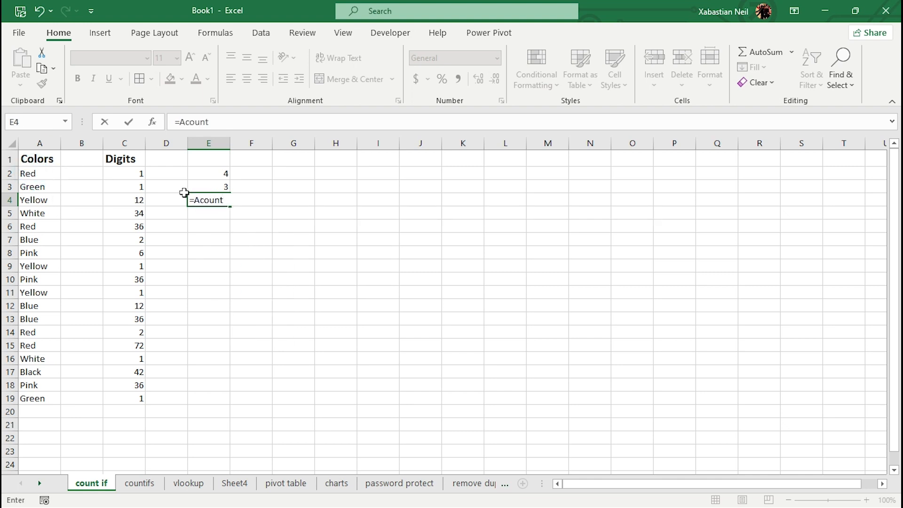
pyautogui.press('BackSpace')
pyautogui.press('BackSpace')
pyautogui.press('BackSpace')
pyautogui.press('BackSpace')
# Step: Complete a COUNTIF formula in cell E4 that counts "Blue" in the range A2:A19
pyautogui.write('co')
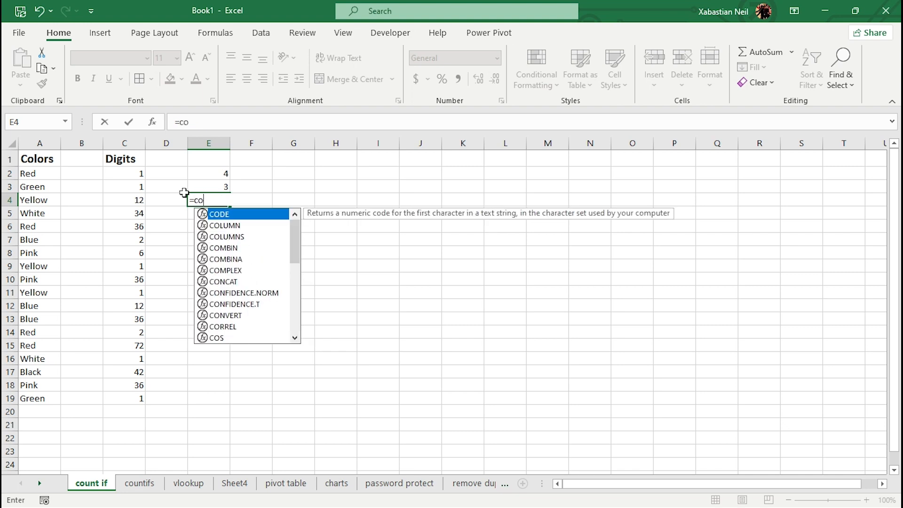
pyautogui.write('untif')
pyautogui.press('Tab')
pyautogui.moveTo(35, 174); pyautogui.dragTo(36, 407)
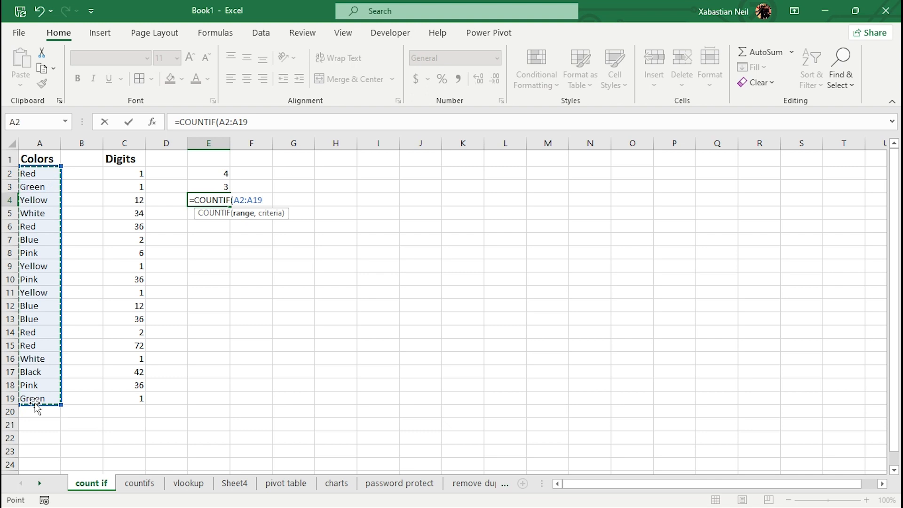
pyautogui.write(',"B')
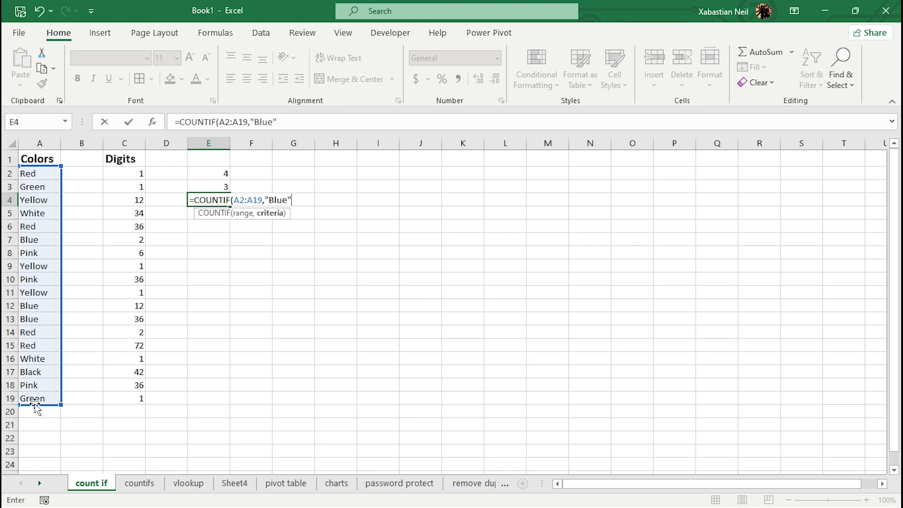
pyautogui.write('lue")')
pyautogui.press('Return')
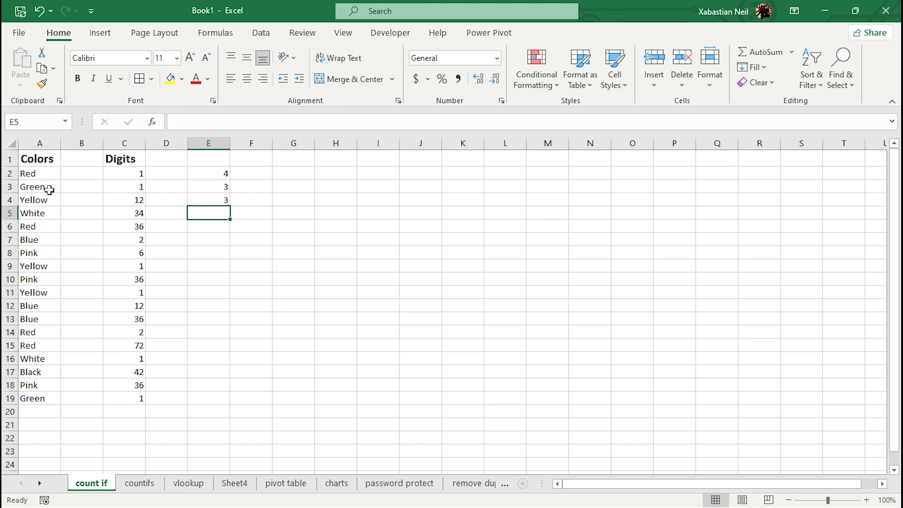
# Step: Select the Blue entries in A7, A12 and A13 together to check the Blue count
pyautogui.click(212, 199)
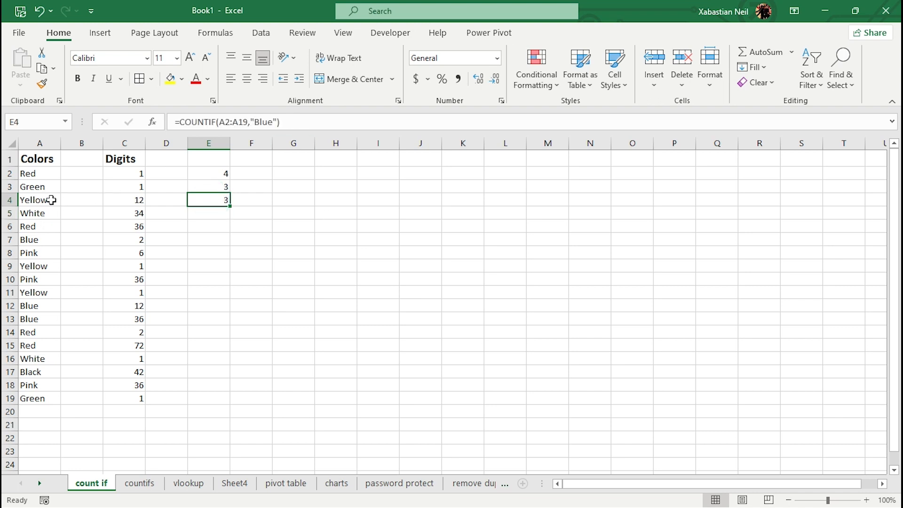
pyautogui.keyDown('ctrl'); pyautogui.click(45, 241); pyautogui.keyUp('ctrl')
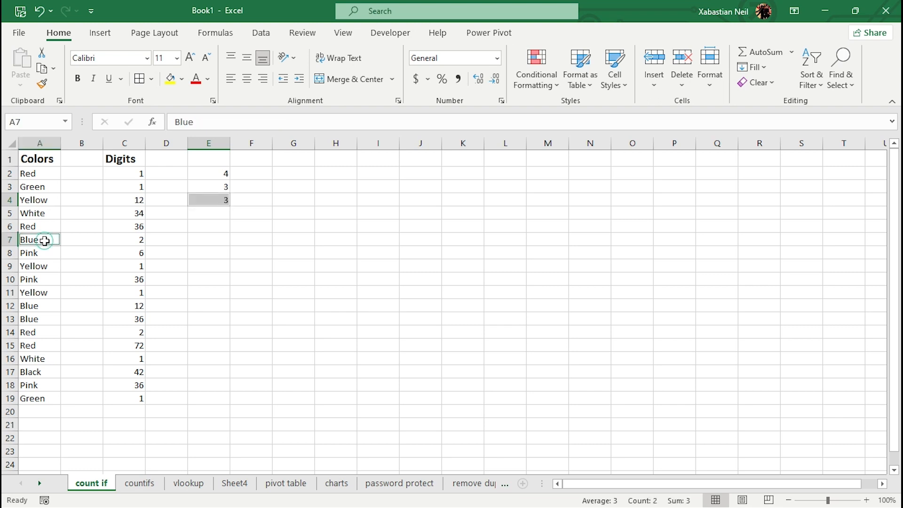
pyautogui.keyDown('ctrl'); pyautogui.click(45, 306); pyautogui.keyUp('ctrl')
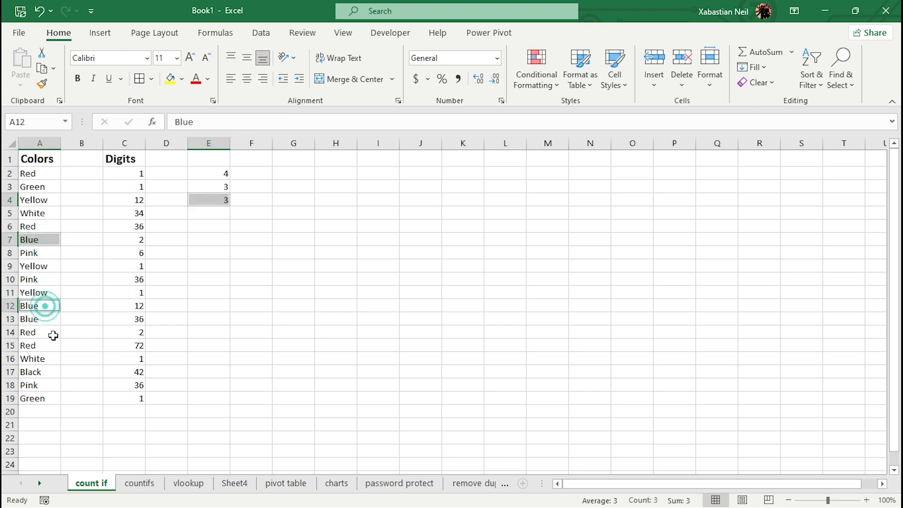
pyautogui.keyDown('ctrl'); pyautogui.click(44, 319); pyautogui.keyUp('ctrl')
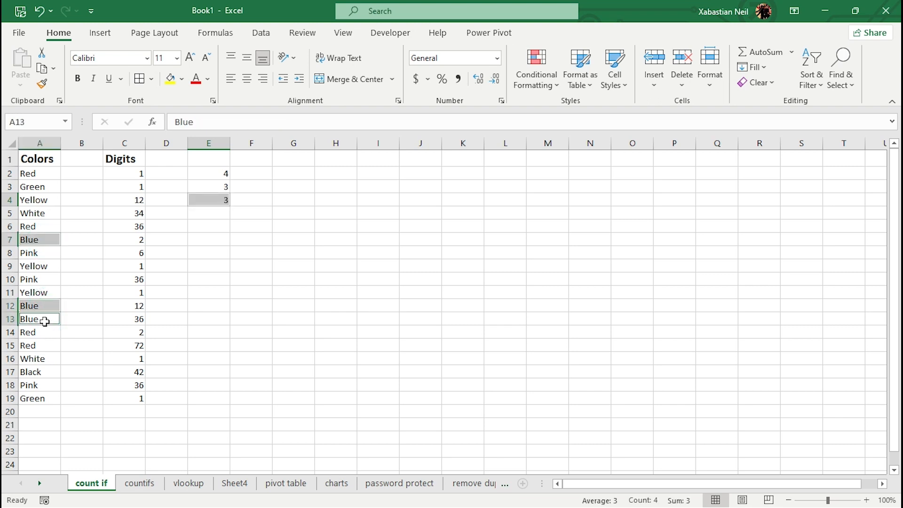
# Step: Add the entry "Blue" in cell A20 at the end of the Colors list
pyautogui.click(63, 429)
pyautogui.doubleClick(41, 412)
pyautogui.write('Blue')
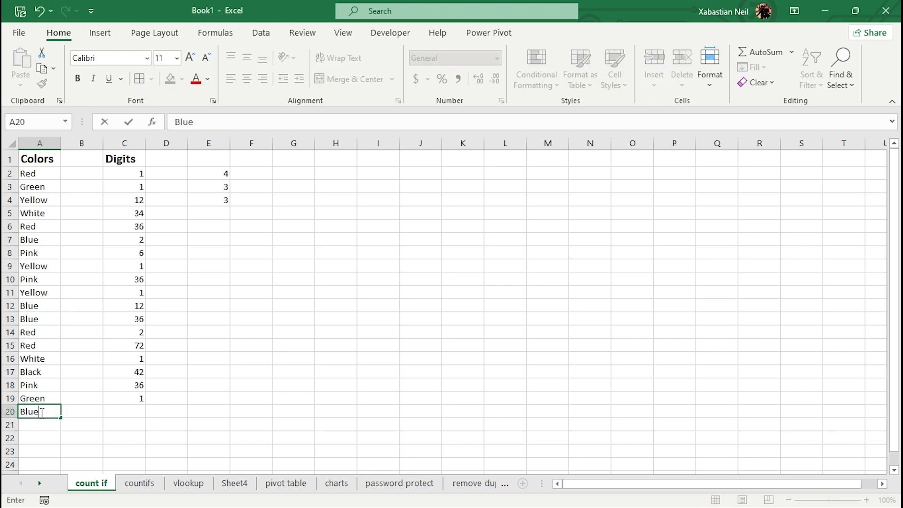
# Step: Extend the range of the COUNTIF formula in cell E4 to include the added entry in A20
pyautogui.doubleClick(215, 201)
pyautogui.click(244, 200)
pyautogui.click(259, 200)
pyautogui.moveTo(57, 404); pyautogui.dragTo(60, 421)
pyautogui.press('Return')
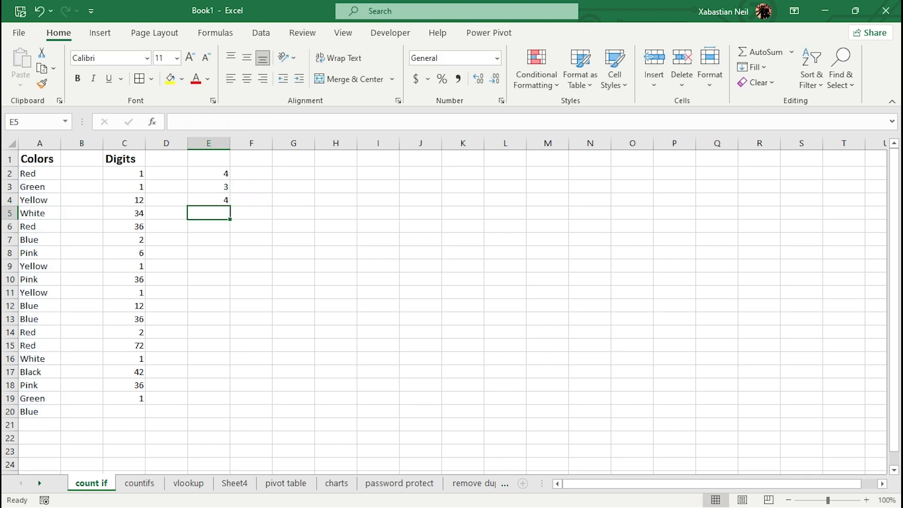
# Step: Replace the color in cell A9 with "Blue"
pyautogui.click(51, 269)
pyautogui.hotkey('ctrl', 'Down')
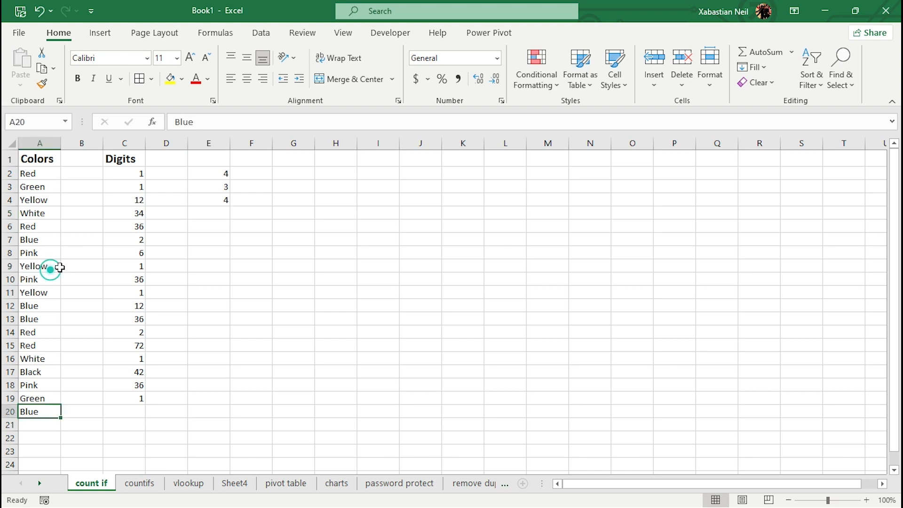
pyautogui.click(51, 266)
pyautogui.doubleClick(51, 265)
pyautogui.press('BackSpace')
pyautogui.press('BackSpace')
pyautogui.press('BackSpace')
pyautogui.press('BackSpace')
pyautogui.press('BackSpace')
pyautogui.press('BackSpace')
pyautogui.write('Blue')
pyautogui.press('Return')
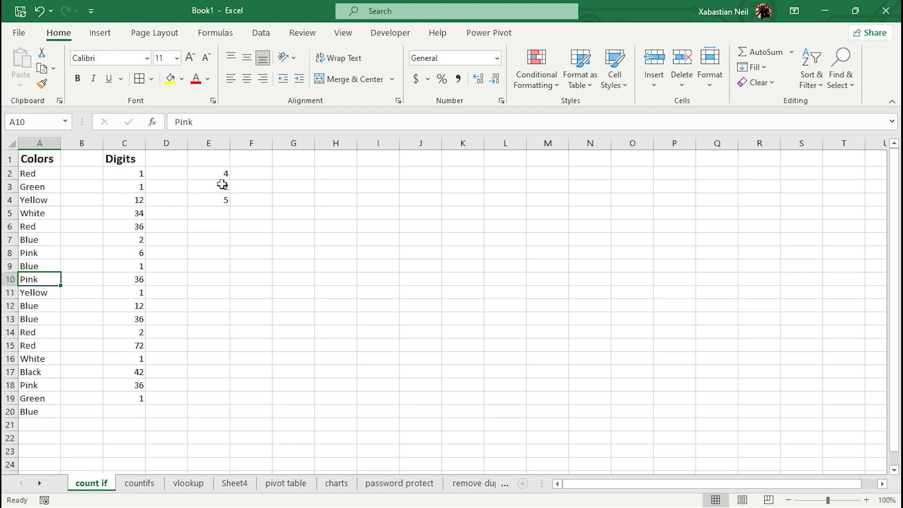
# Step: Enter a COUNTIF formula in G2 that counts how often 1 occurs in the Digits range C2:C19
pyautogui.moveTo(28, 174); pyautogui.dragTo(47, 423)
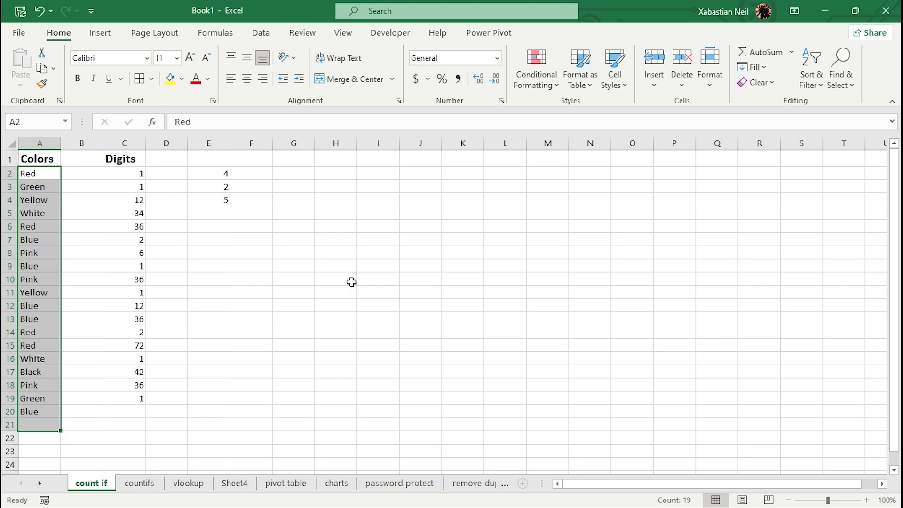
pyautogui.click(303, 173)
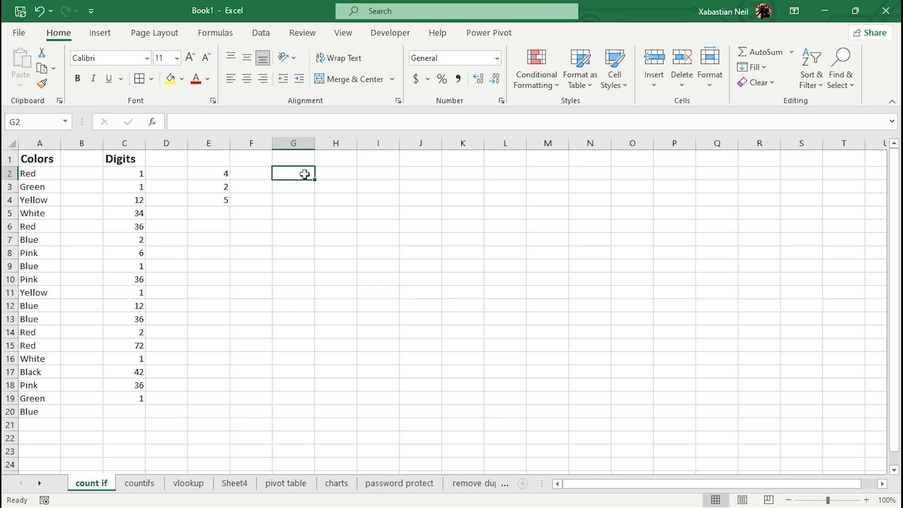
pyautogui.write('=counti')
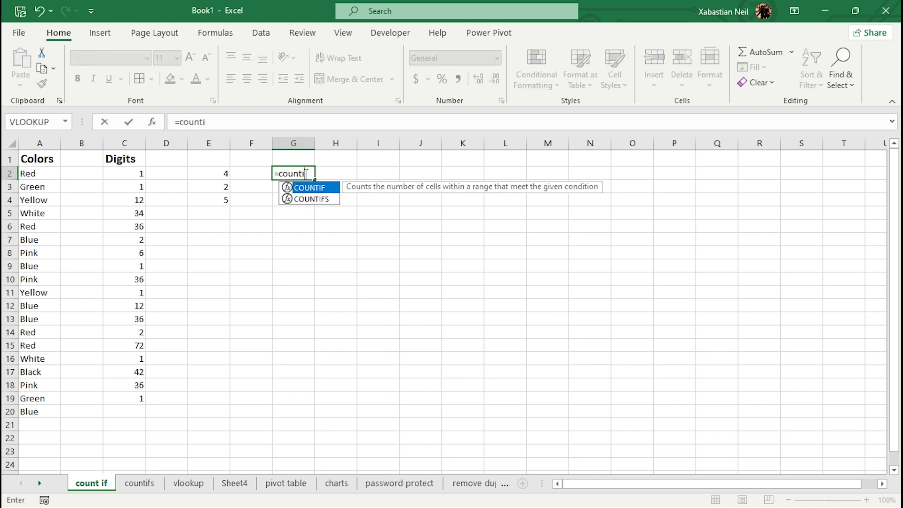
pyautogui.press('Tab')
pyautogui.moveTo(133, 172); pyautogui.dragTo(135, 395)
pyautogui.write(',')
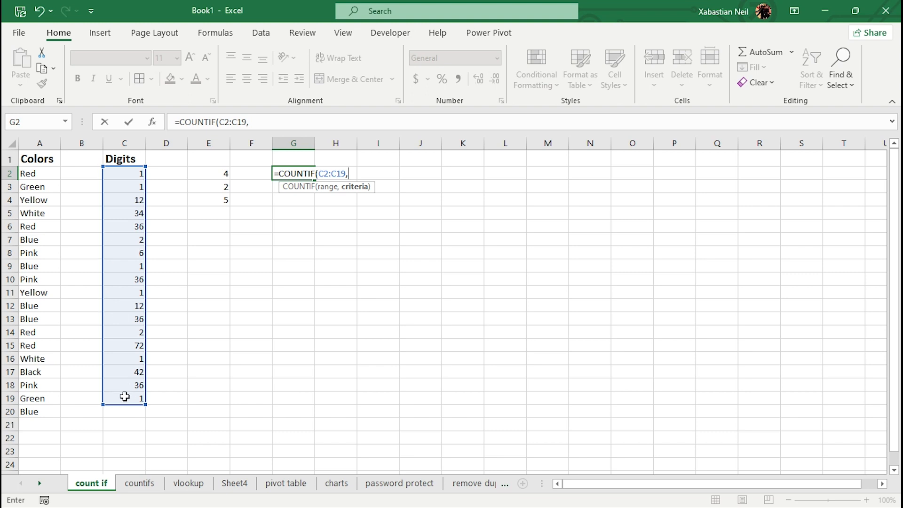
pyautogui.write('1)')
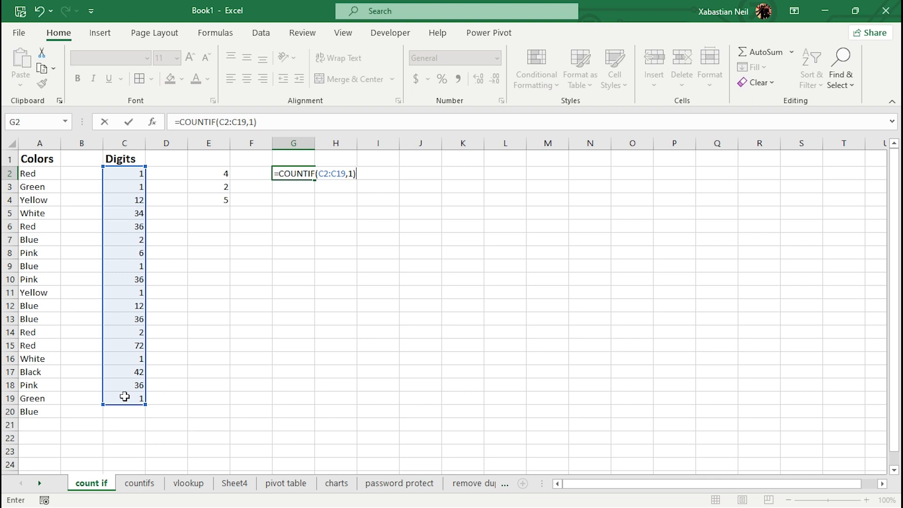
pyautogui.press('Return')
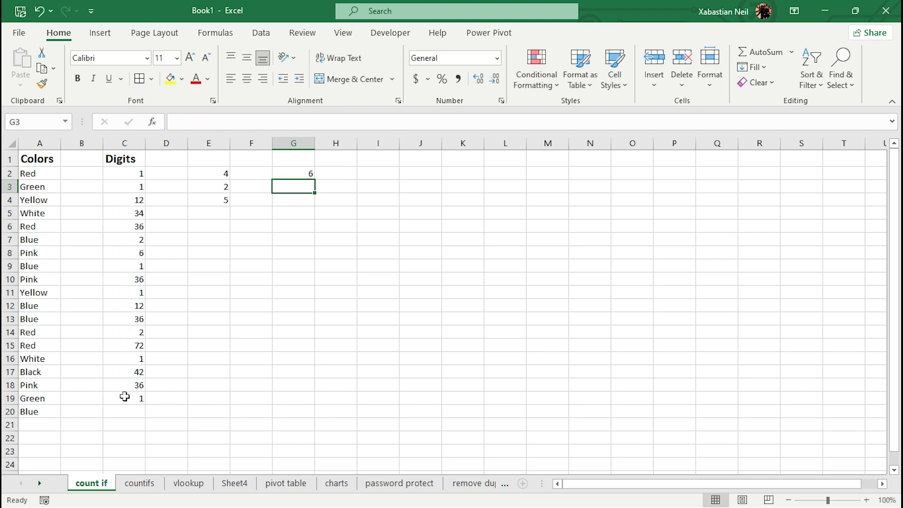
# Step: Select the cells containing 1 in C2, C3, C9, C11, C16 and C19 together to check the count
pyautogui.keyDown('ctrl'); pyautogui.click(138, 176); pyautogui.keyUp('ctrl')
pyautogui.keyDown('ctrl'); pyautogui.click(125, 187); pyautogui.keyUp('ctrl')
pyautogui.keyDown('ctrl'); pyautogui.click(136, 268); pyautogui.keyUp('ctrl')
pyautogui.keyDown('ctrl'); pyautogui.click(134, 292); pyautogui.keyUp('ctrl')
pyautogui.keyDown('ctrl'); pyautogui.click(132, 356); pyautogui.keyUp('ctrl')
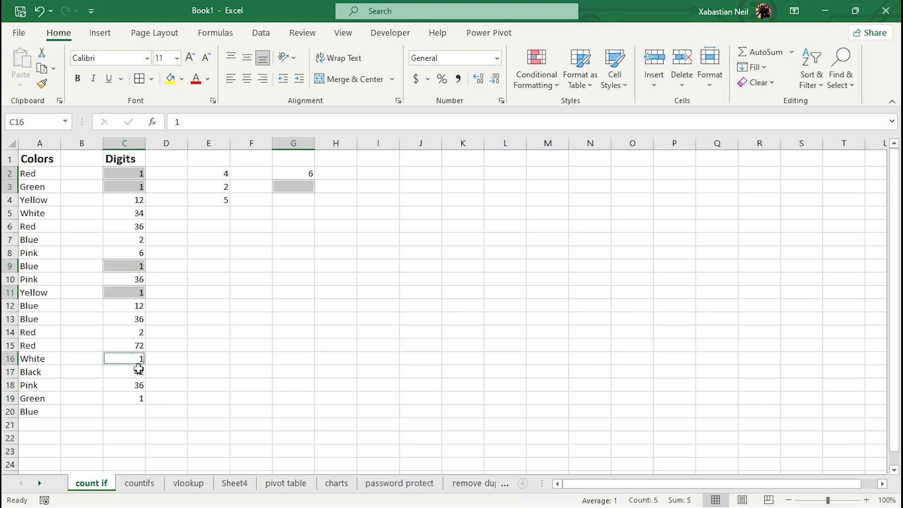
pyautogui.keyDown('ctrl'); pyautogui.click(132, 403); pyautogui.keyUp('ctrl')
pyautogui.click(208, 437)
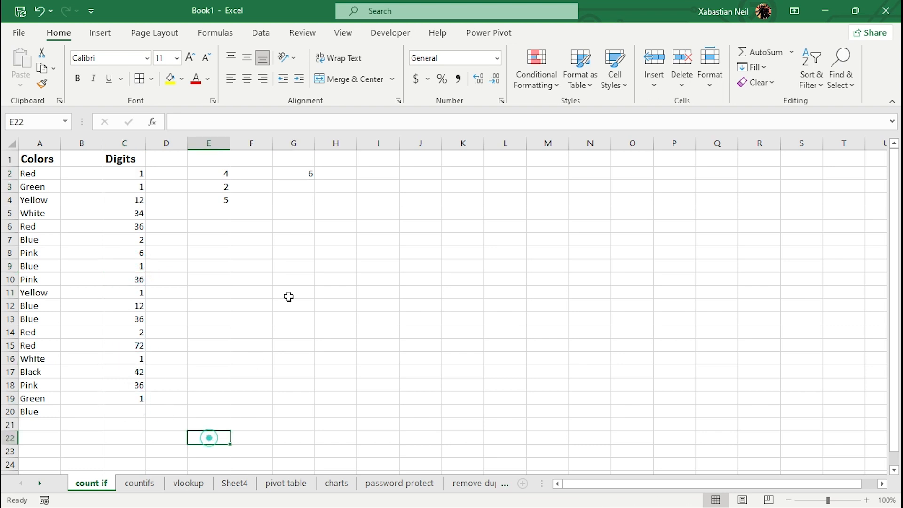
# Step: Enter a COUNTIF formula in G3 that counts how often 36 occurs in C2:C19
pyautogui.click(302, 186)
pyautogui.write('=')
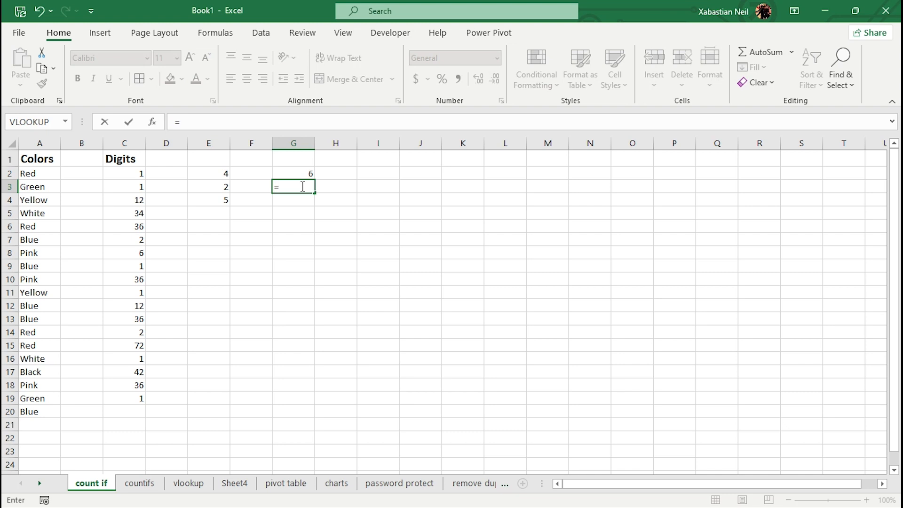
pyautogui.write('count')
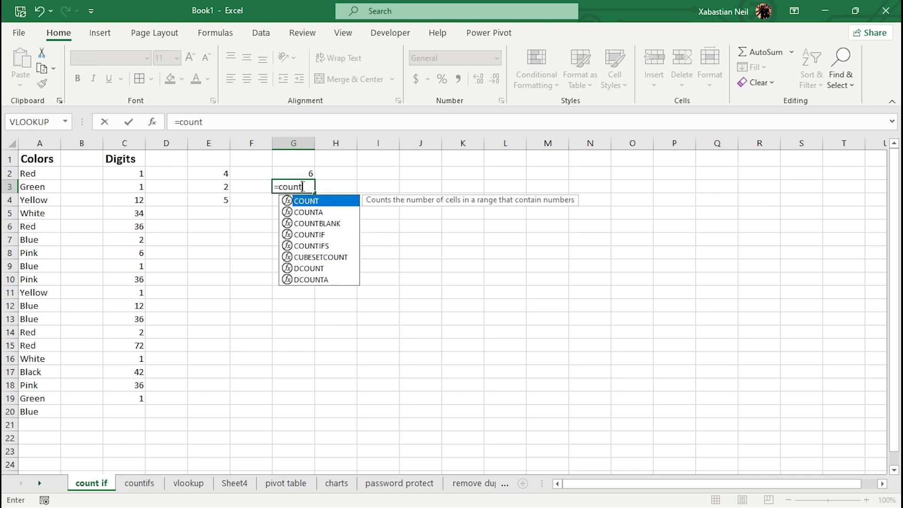
pyautogui.write('if')
pyautogui.press('Tab')
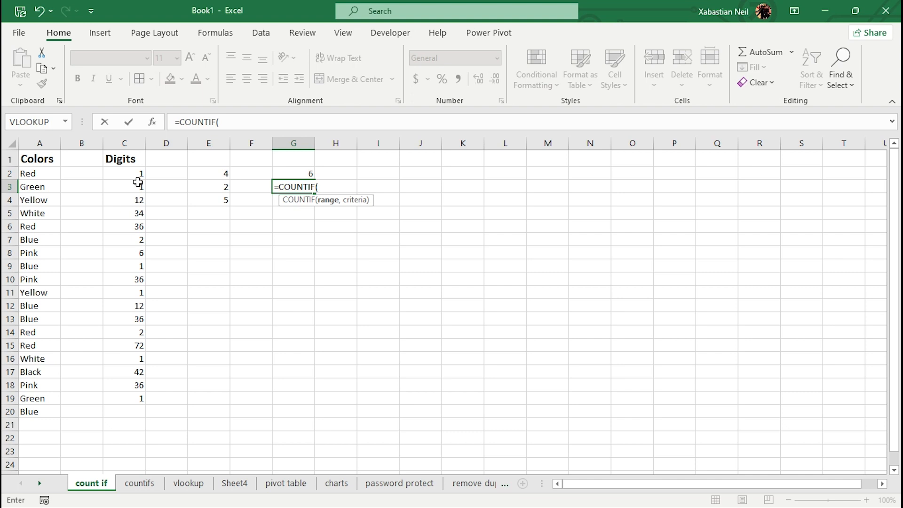
pyautogui.moveTo(129, 168); pyautogui.dragTo(128, 396)
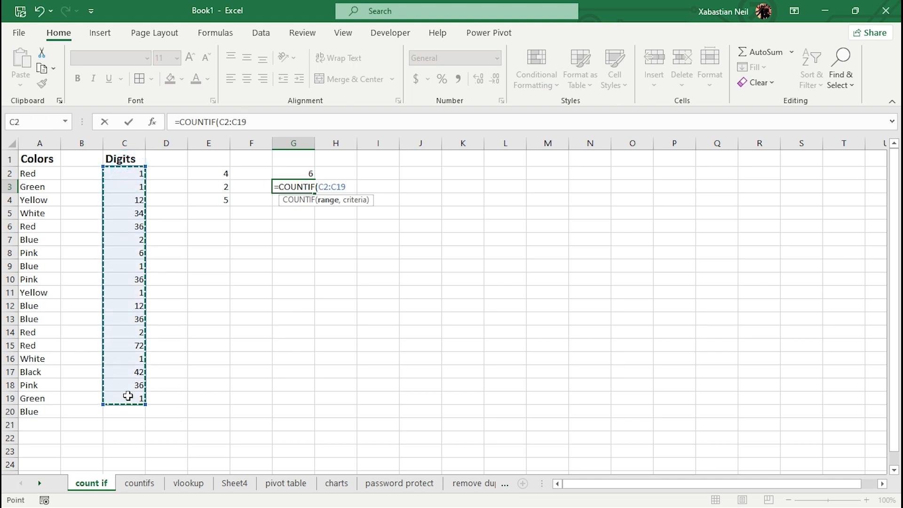
pyautogui.write(',')
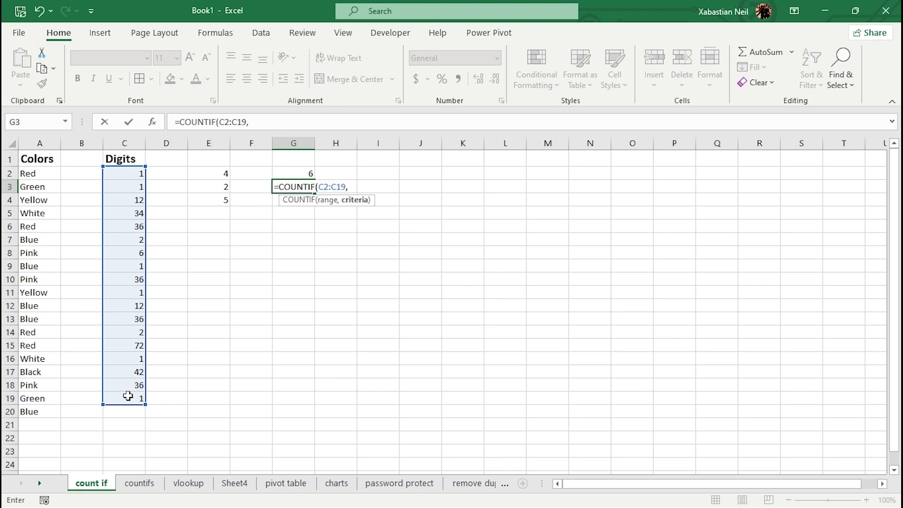
pyautogui.write('36)')
pyautogui.press('Return')
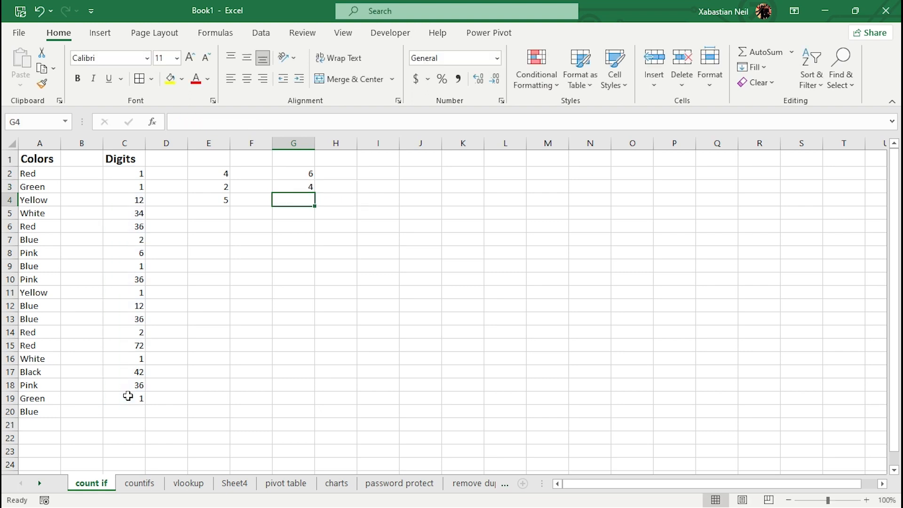
# Step: Select the cells containing 36 in C6, C10, C13 and C18 together to check the count
pyautogui.keyDown('ctrl'); pyautogui.click(138, 226); pyautogui.keyUp('ctrl')
pyautogui.keyDown('ctrl'); pyautogui.click(137, 279); pyautogui.keyUp('ctrl')
pyautogui.keyDown('ctrl'); pyautogui.click(128, 318); pyautogui.keyUp('ctrl')
pyautogui.keyDown('ctrl'); pyautogui.click(136, 385); pyautogui.keyUp('ctrl')
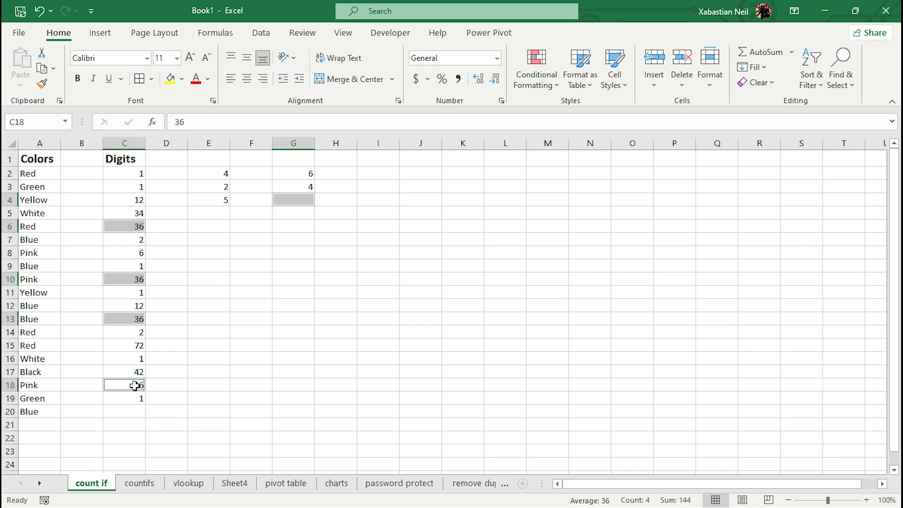
pyautogui.keyDown('ctrl'); pyautogui.click(273, 408); pyautogui.keyUp('ctrl')
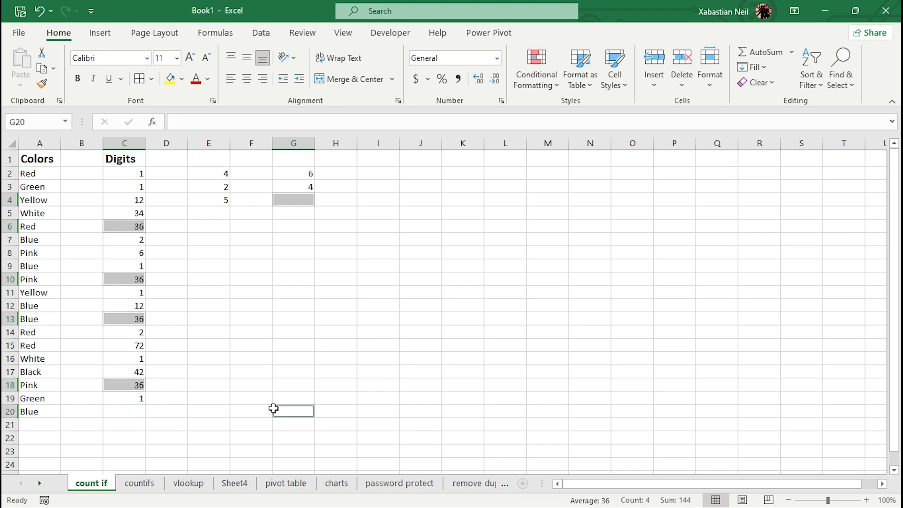
# Step: Enter a COUNTIF formula in G4 that counts how often 12 occurs in C2:C19
pyautogui.click(309, 210)
pyautogui.doubleClick(297, 200)
pyautogui.write('=')
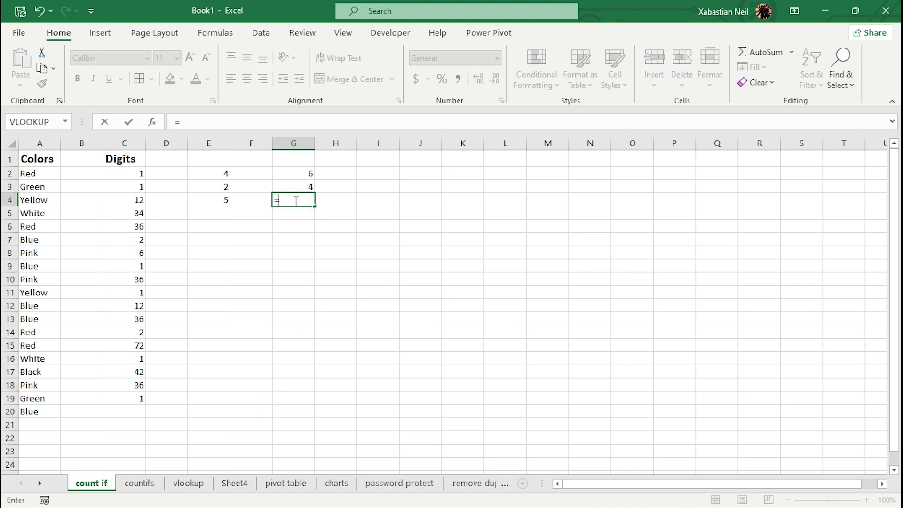
pyautogui.write('countif')
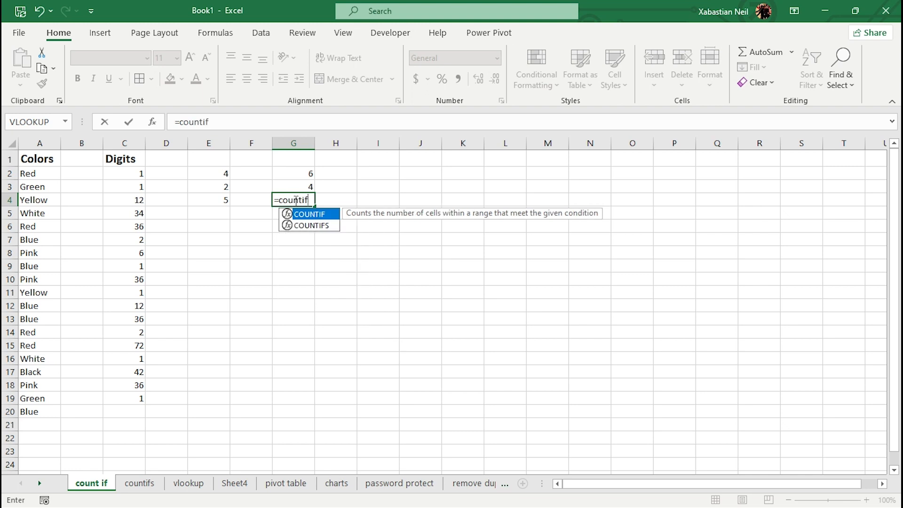
pyautogui.press('Tab')
pyautogui.moveTo(135, 177); pyautogui.dragTo(133, 401)
pyautogui.write(',')
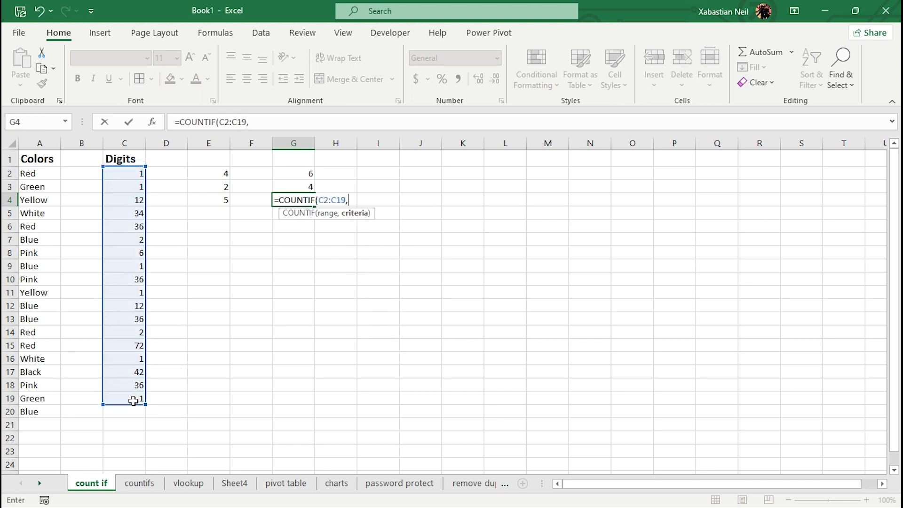
pyautogui.write('12)')
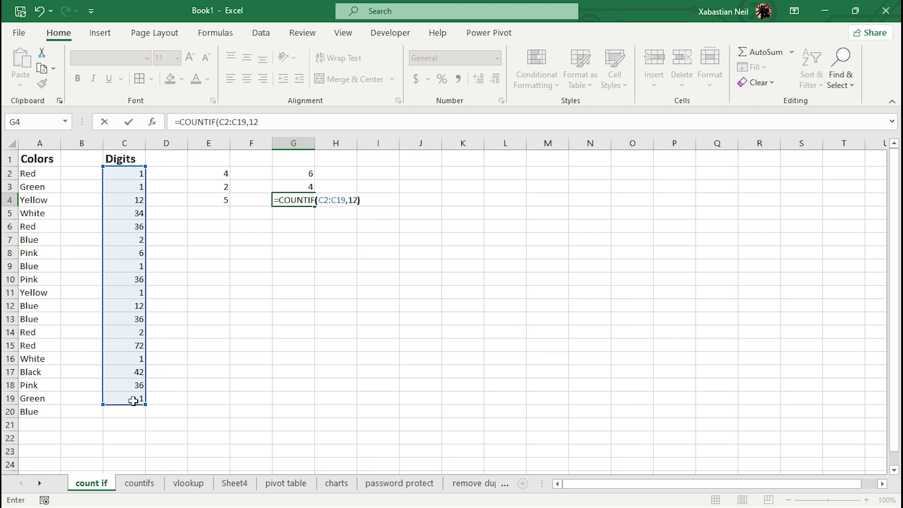
pyautogui.press('Return')
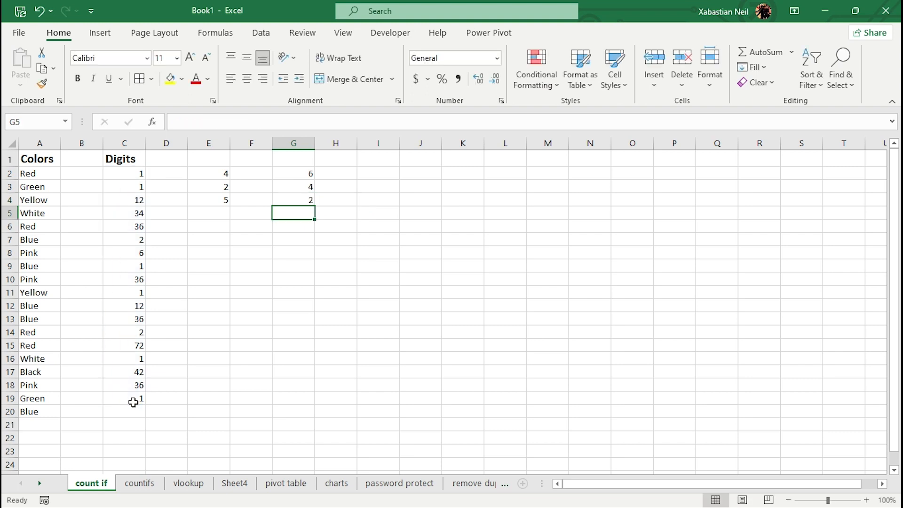
# Step: Select the cells containing 12 in C4 and C12 together to check the count
pyautogui.keyDown('ctrl'); pyautogui.click(137, 201); pyautogui.keyUp('ctrl')
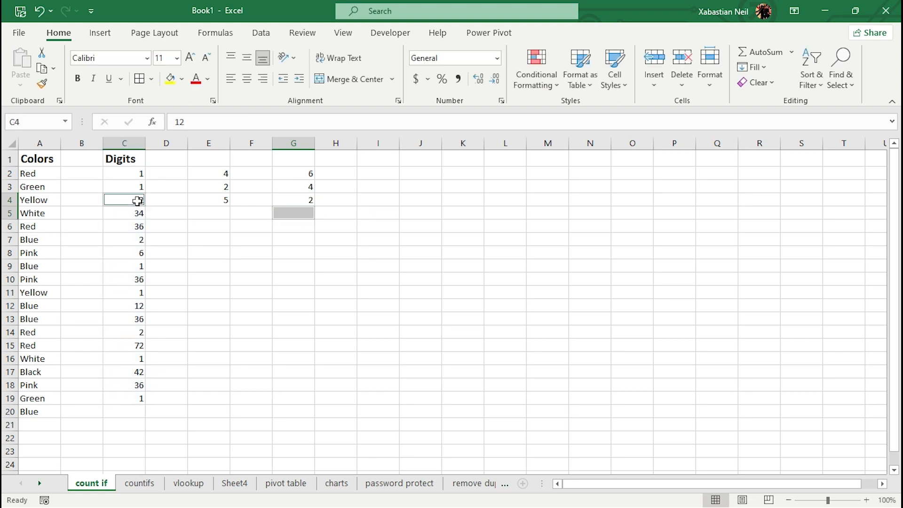
pyautogui.keyDown('ctrl'); pyautogui.click(138, 303); pyautogui.keyUp('ctrl')
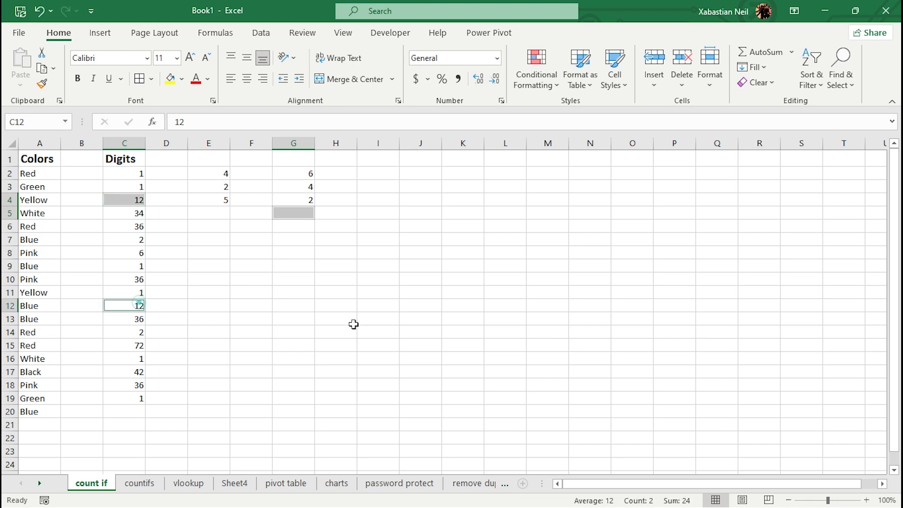
pyautogui.click(261, 350)
# Step: Clear all the COUNTIF formulas from the range E2:H8
pyautogui.moveTo(205, 173); pyautogui.dragTo(332, 250)
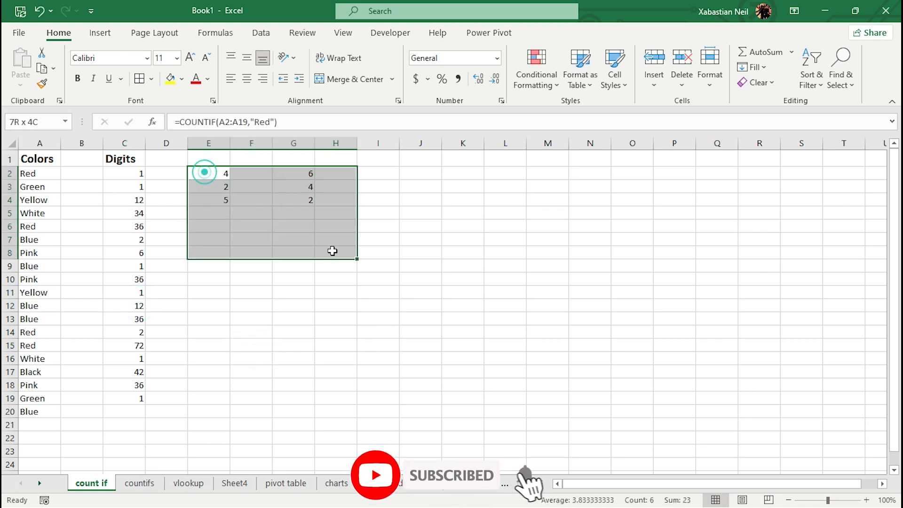
pyautogui.press('Delete')
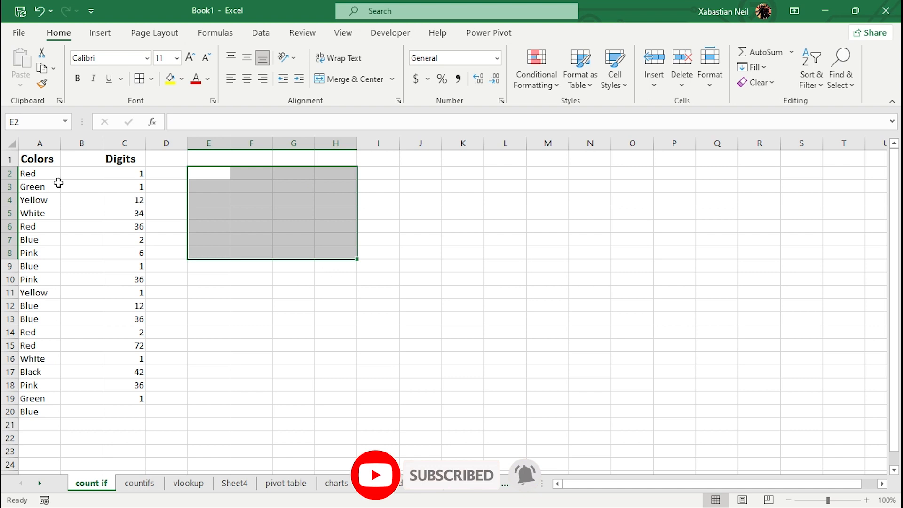
pyautogui.click(169, 252)
pyautogui.click(169, 199)
pyautogui.moveTo(69, 173); pyautogui.dragTo(68, 331)
pyautogui.click(335, 212)
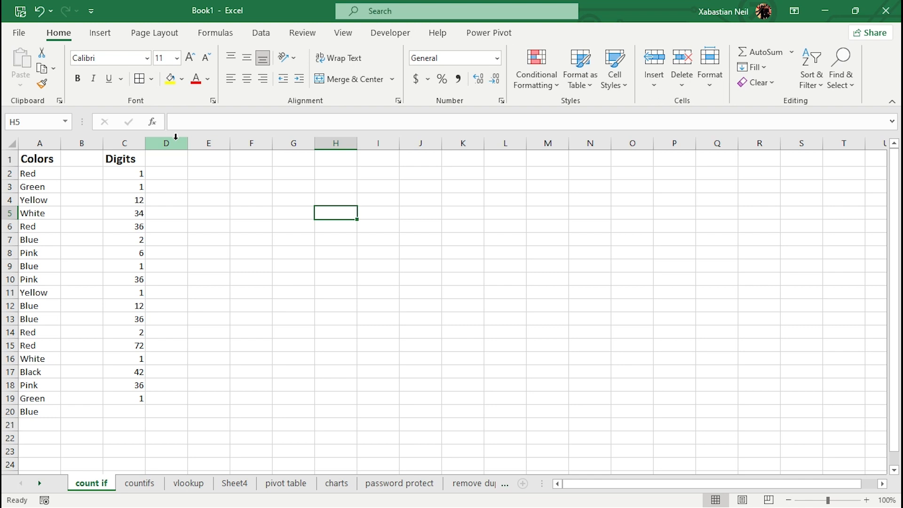
pyautogui.press('BackSpace')
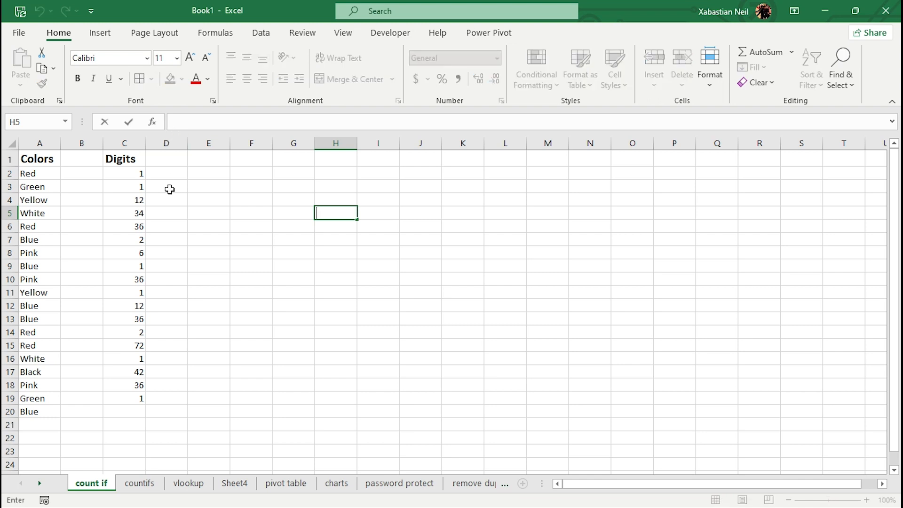
# Step: Open the countifs sheet and examine its table in A1:D8, including the Asia entries under Continent
pyautogui.click(149, 485)
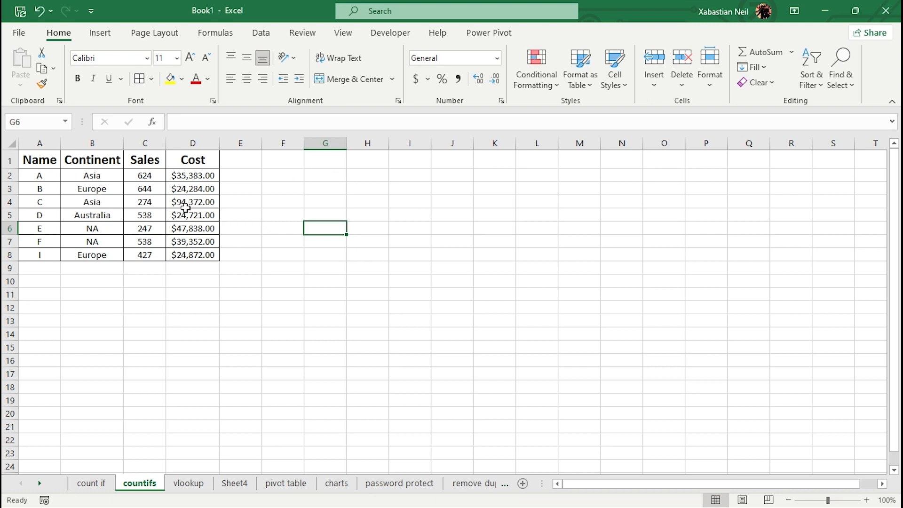
pyautogui.moveTo(40, 160); pyautogui.dragTo(201, 259)
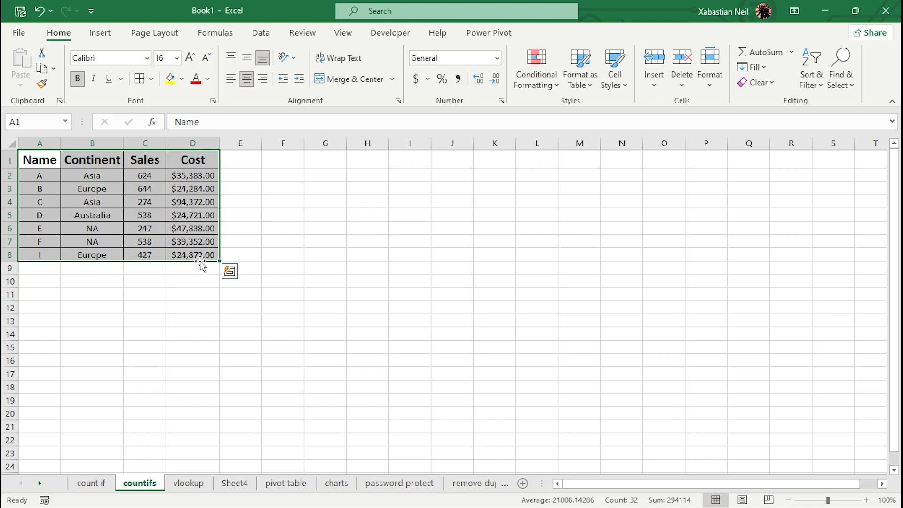
pyautogui.click(135, 308)
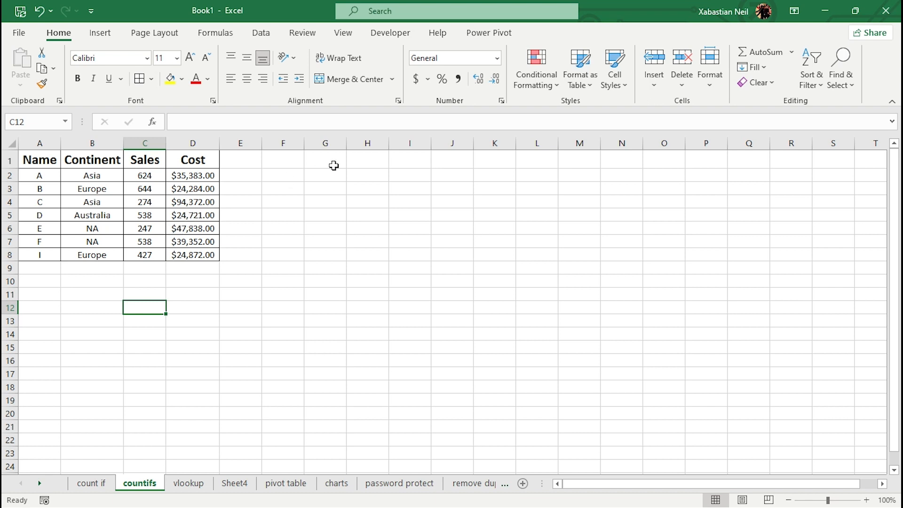
pyautogui.doubleClick(321, 175)
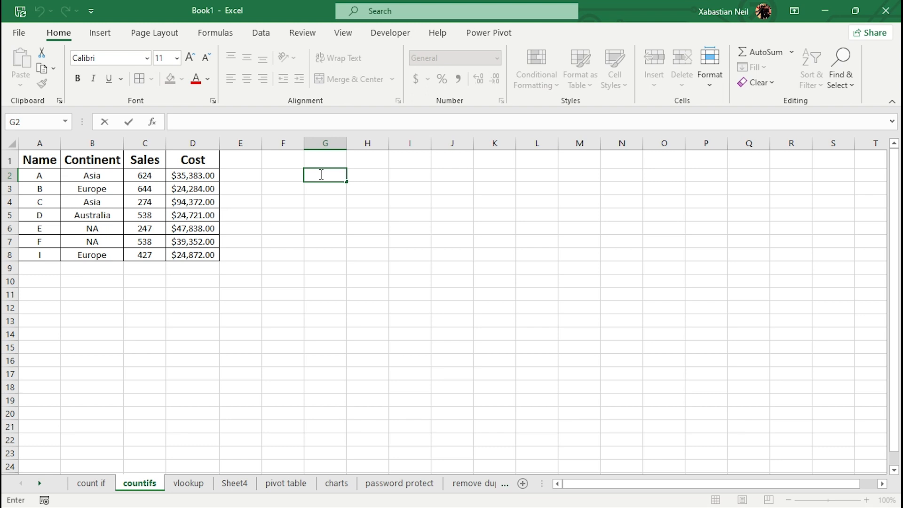
pyautogui.click(110, 182)
pyautogui.click(94, 202)
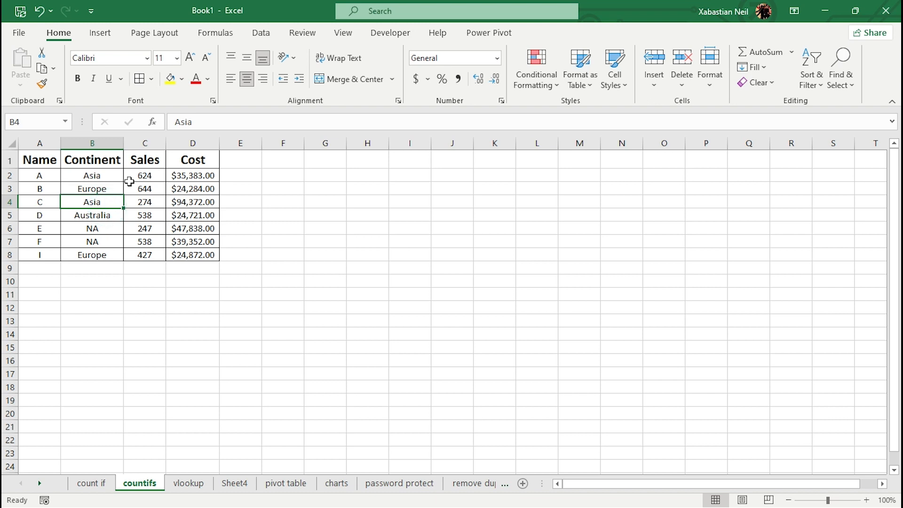
# Step: Enter the label "Asia continent with atleast 250 sales" in cell H2
pyautogui.doubleClick(356, 176)
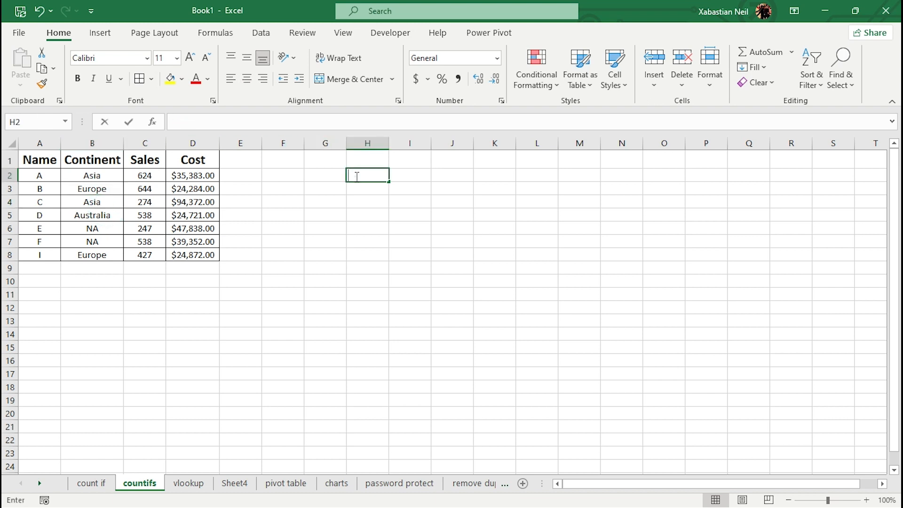
pyautogui.write('Asia con')
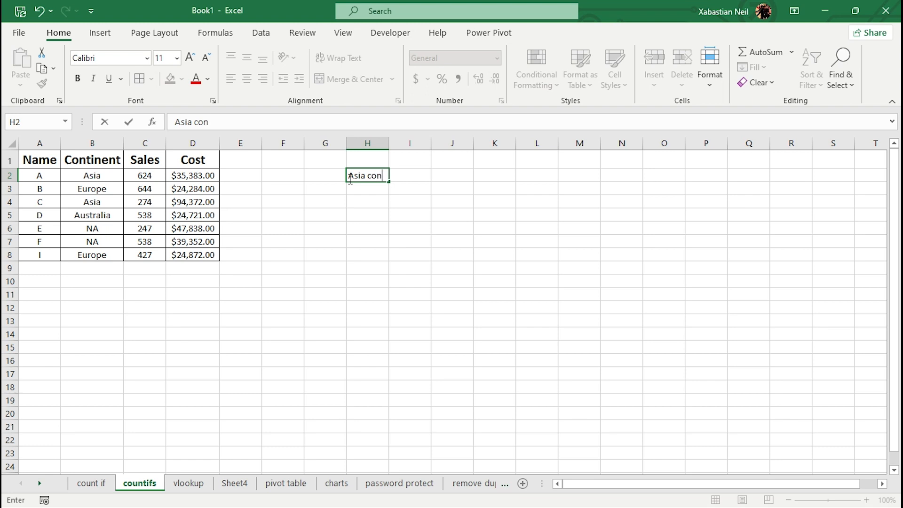
pyautogui.write('tinent wity')
pyautogui.press('BackSpace')
pyautogui.write('h atleast')
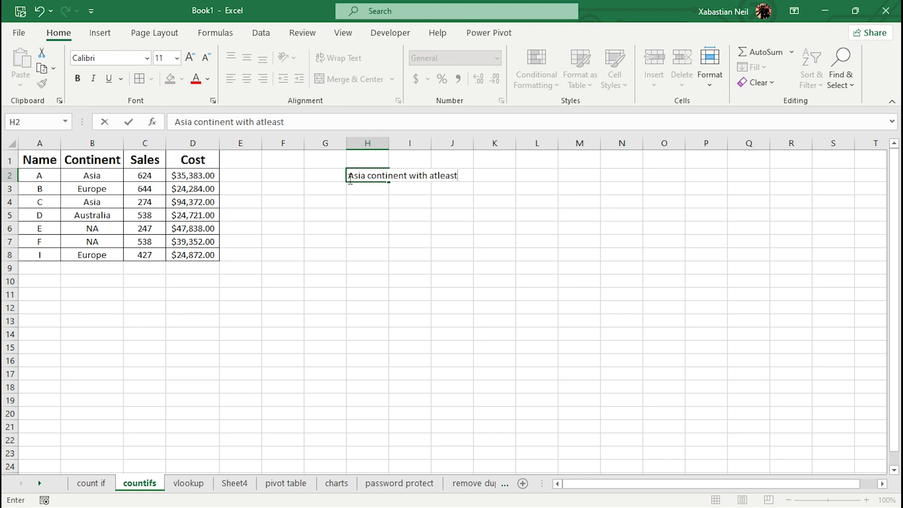
pyautogui.write(' 400 sa')
pyautogui.write('les')
pyautogui.press('BackSpace')
pyautogui.press('BackSpace')
pyautogui.press('BackSpace')
pyautogui.press('BackSpace')
pyautogui.press('BackSpace')
pyautogui.press('BackSpace')
pyautogui.press('BackSpace')
pyautogui.press('BackSpace')
pyautogui.press('BackSpace')
pyautogui.write('250 sales')
pyautogui.press('Return')
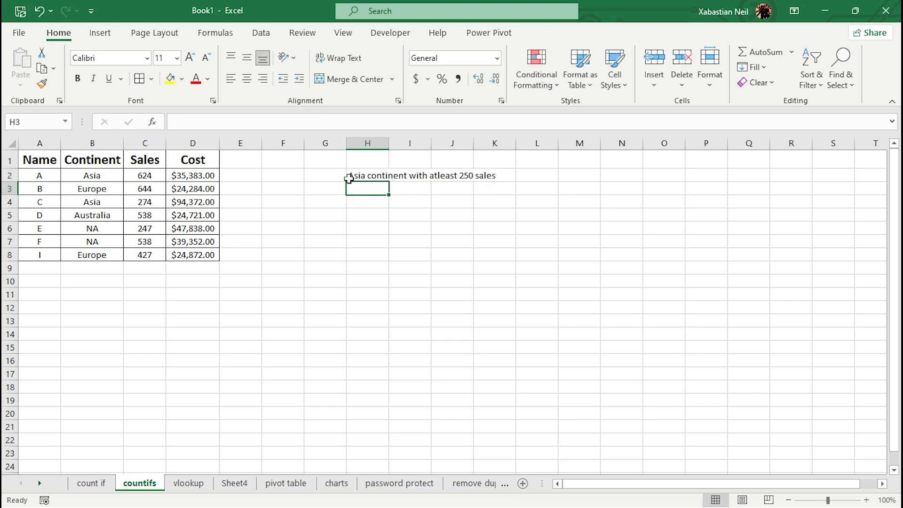
# Step: Fit column H's width to its contents and make the label in H2 bold
pyautogui.doubleClick(389, 143)
pyautogui.click(393, 280)
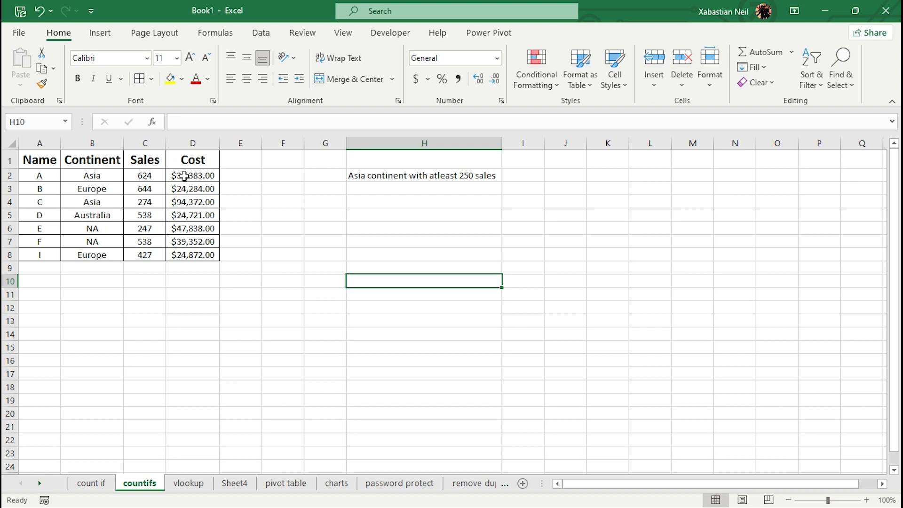
pyautogui.click(444, 170)
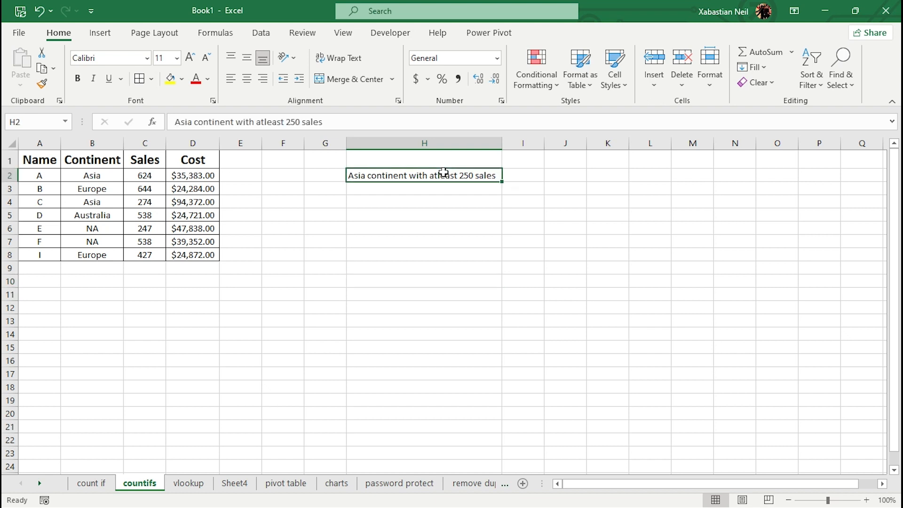
pyautogui.click(77, 78)
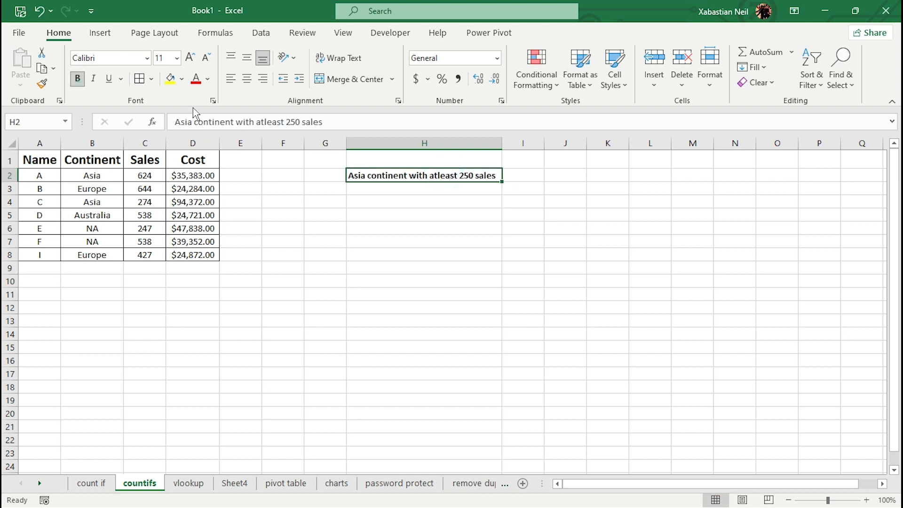
# Step: Enter a COUNTIFS formula in H4 that counts rows with "Asia" in B2:B8 and ">=250" in C2:C8
pyautogui.doubleClick(405, 201)
pyautogui.click(405, 202)
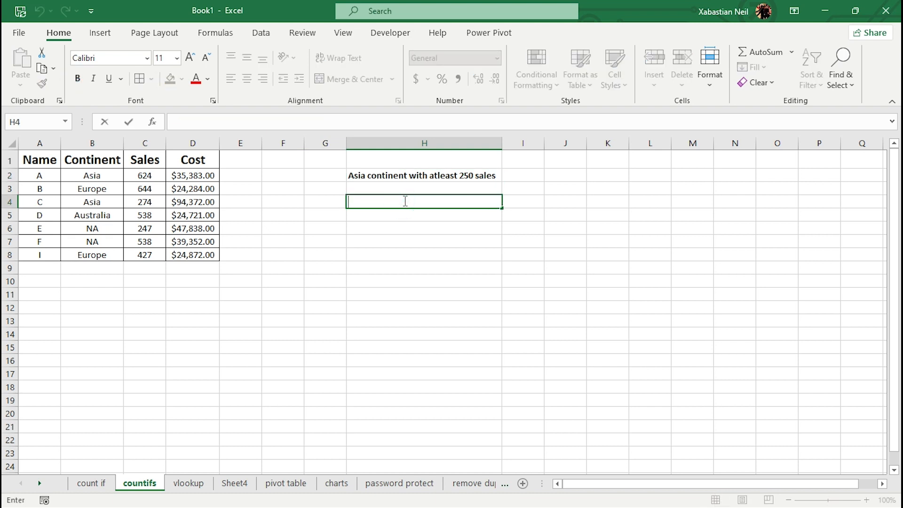
pyautogui.write('=countifs')
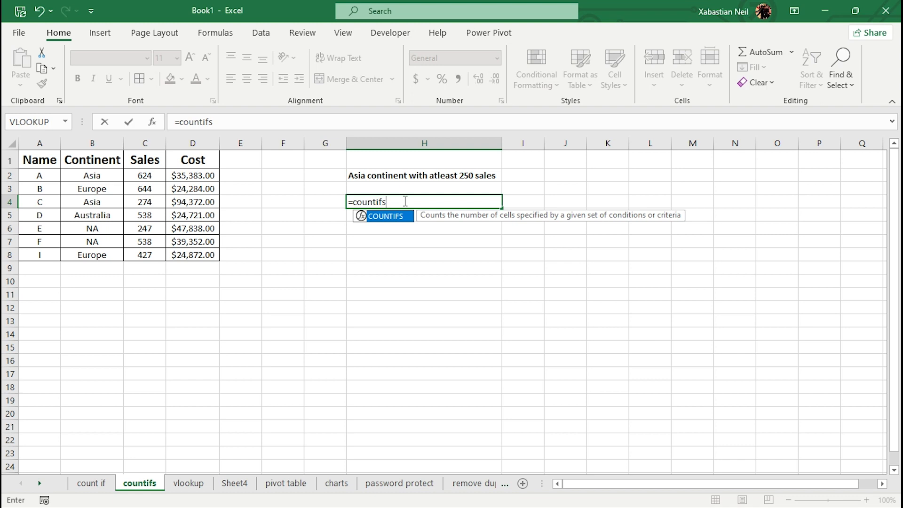
pyautogui.press('Tab')
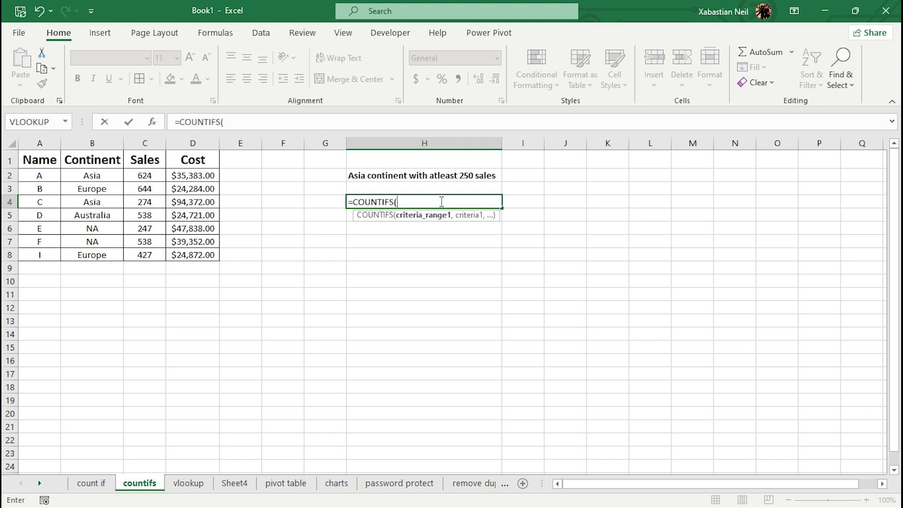
pyautogui.moveTo(95, 177); pyautogui.dragTo(106, 253)
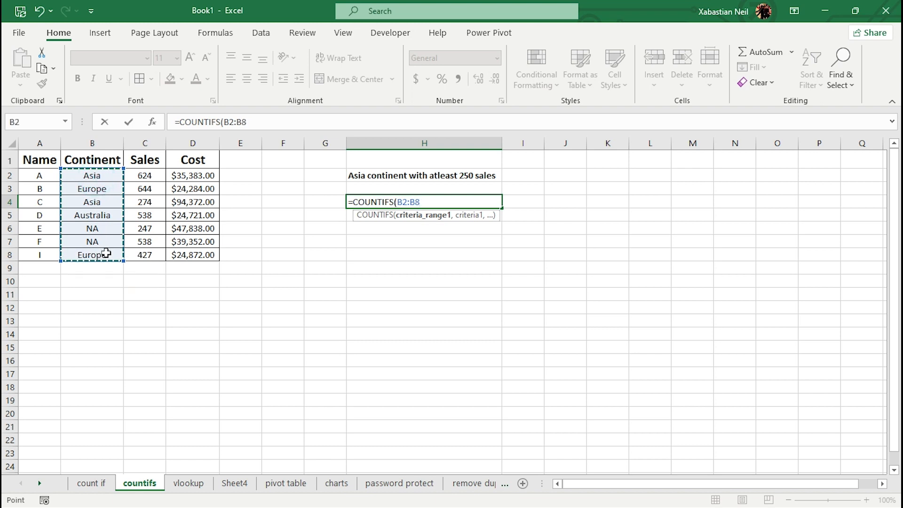
pyautogui.write(',')
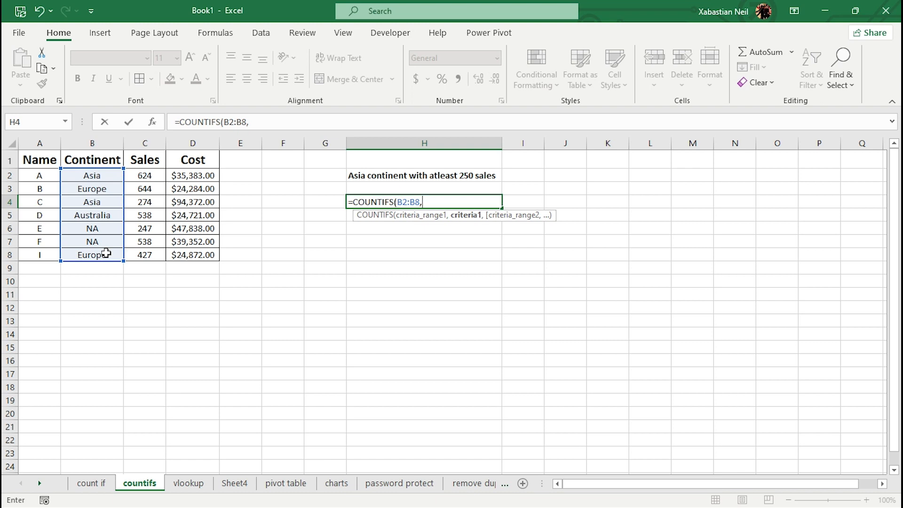
pyautogui.write('"Asia"')
pyautogui.write(',')
pyautogui.moveTo(152, 177); pyautogui.dragTo(155, 252)
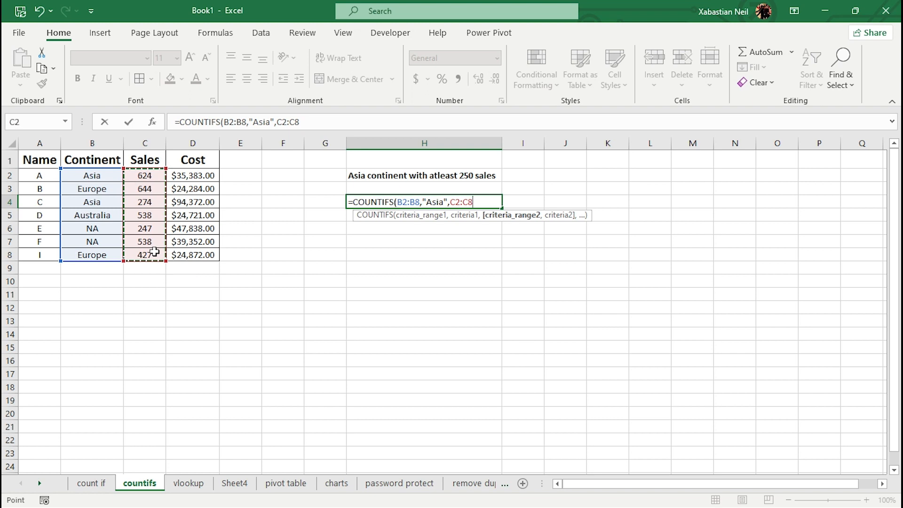
pyautogui.write(',')
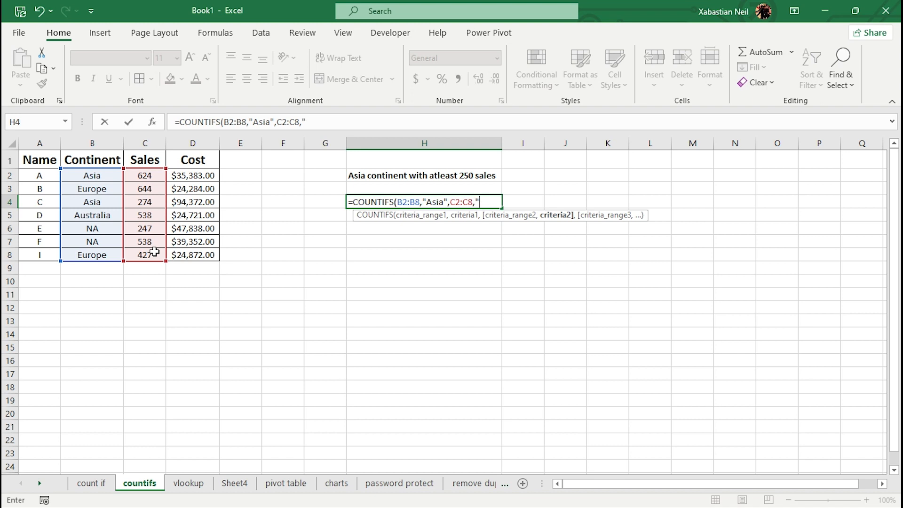
pyautogui.write('>=')
pyautogui.write('250")')
pyautogui.press('Return')
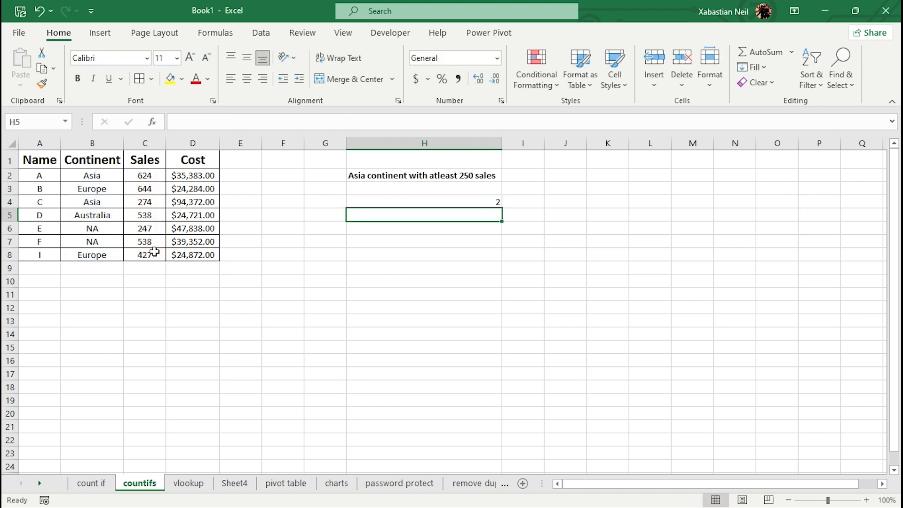
# Step: Check the existing Asia rows against the count, and change row E's continent in B6 to Asia
pyautogui.click(111, 181)
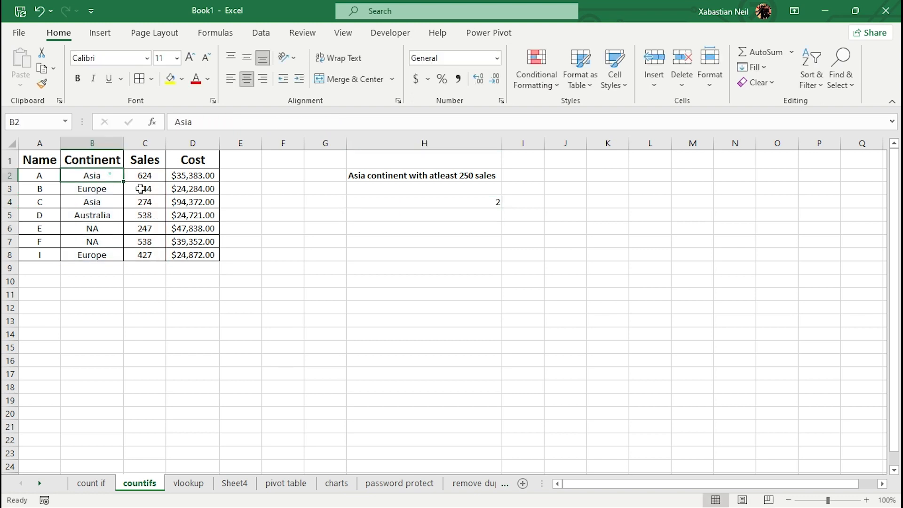
pyautogui.click(141, 202)
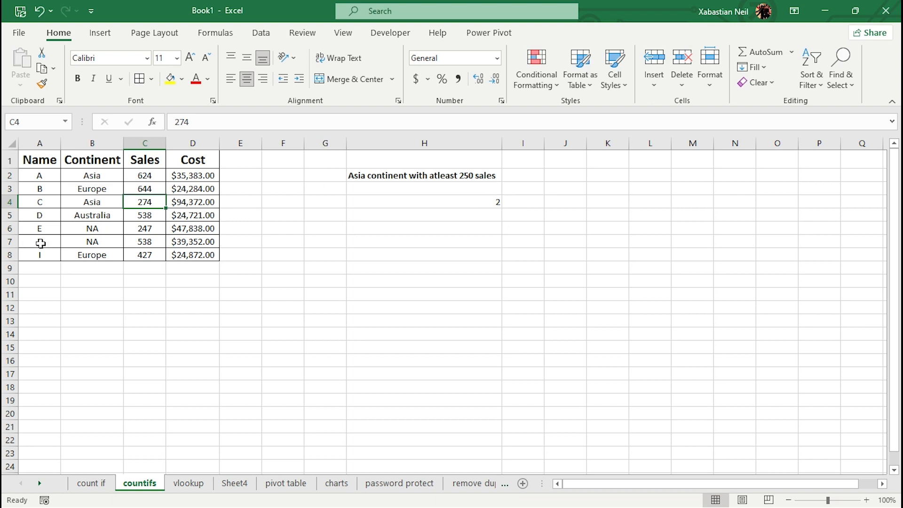
pyautogui.doubleClick(114, 229)
pyautogui.press('BackSpace')
pyautogui.press('BackSpace')
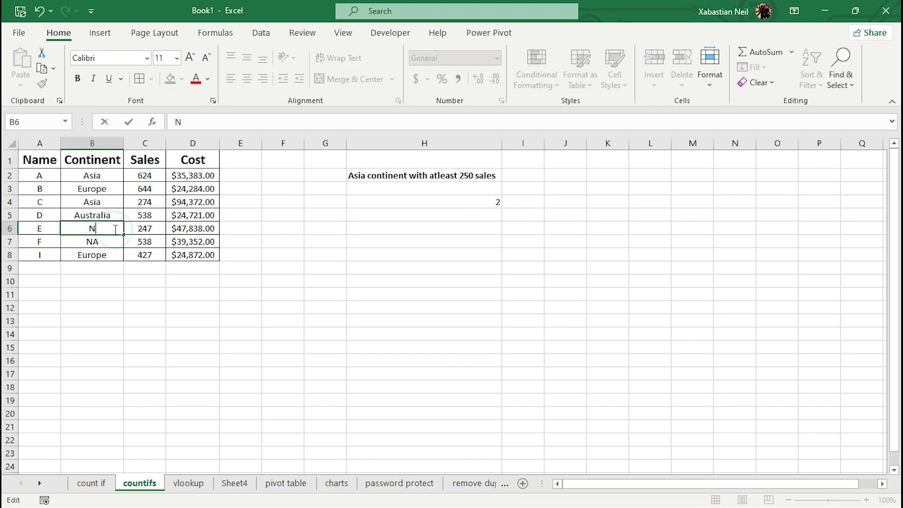
pyautogui.write('Asia')
pyautogui.press('Return')
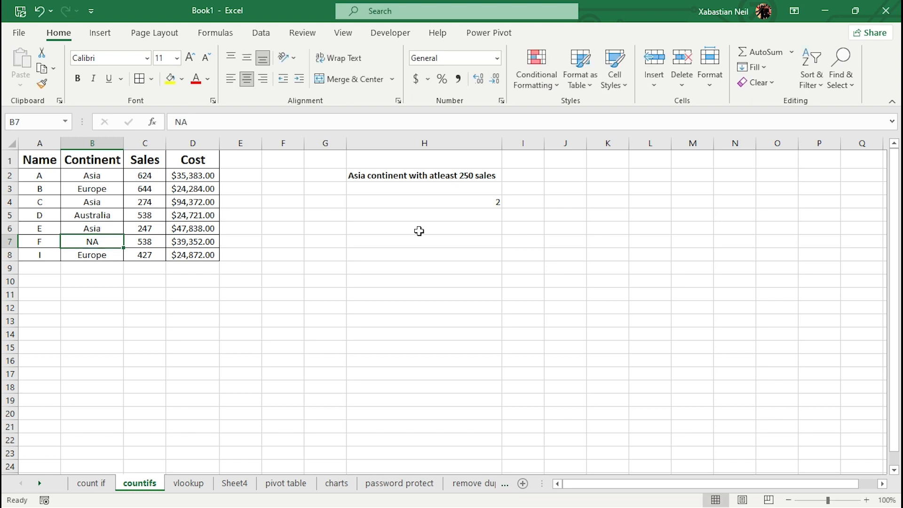
# Step: Set row E's sales value in C6 to 347 to test the COUNTIFS formula
pyautogui.doubleClick(141, 227)
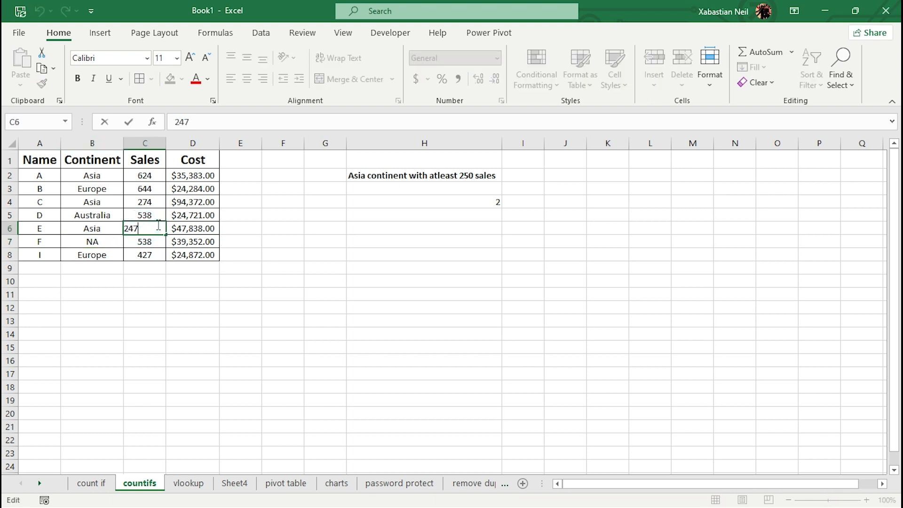
pyautogui.press('BackSpace')
pyautogui.write('3')
pyautogui.press('Return')
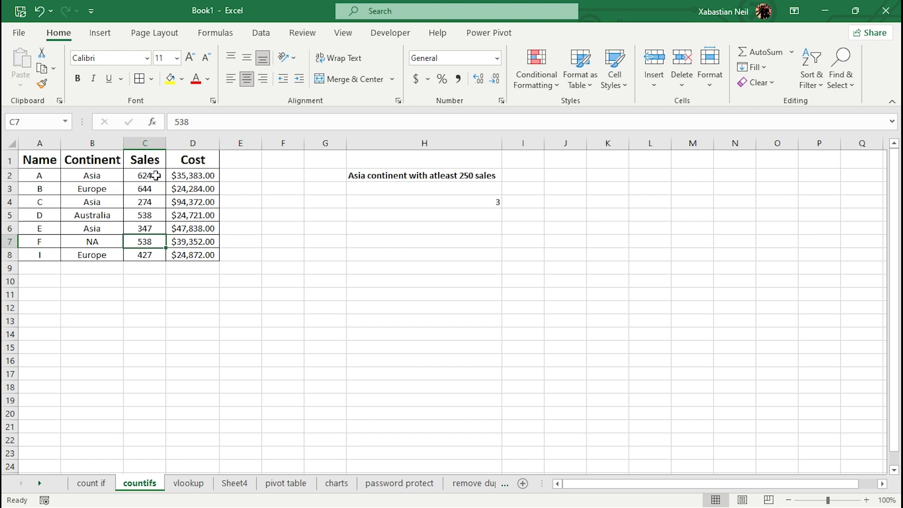
pyautogui.click(199, 175)
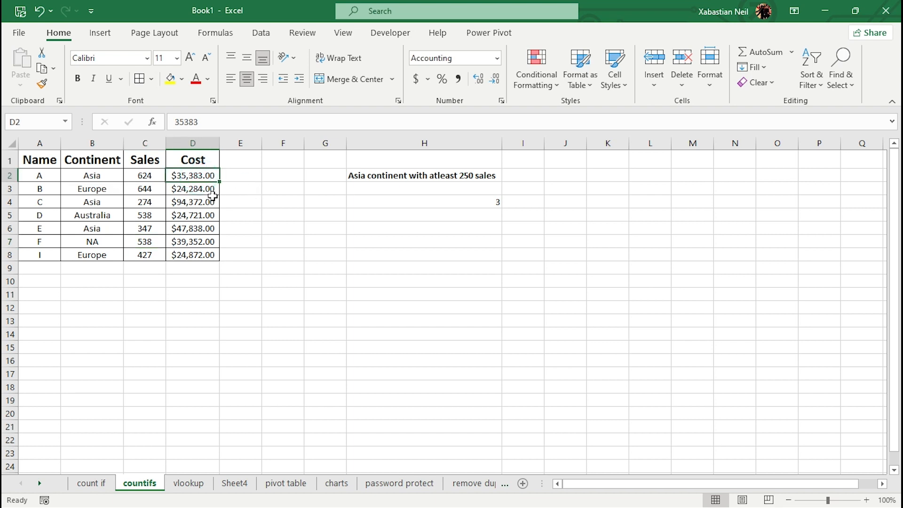
pyautogui.rightClick(213, 180)
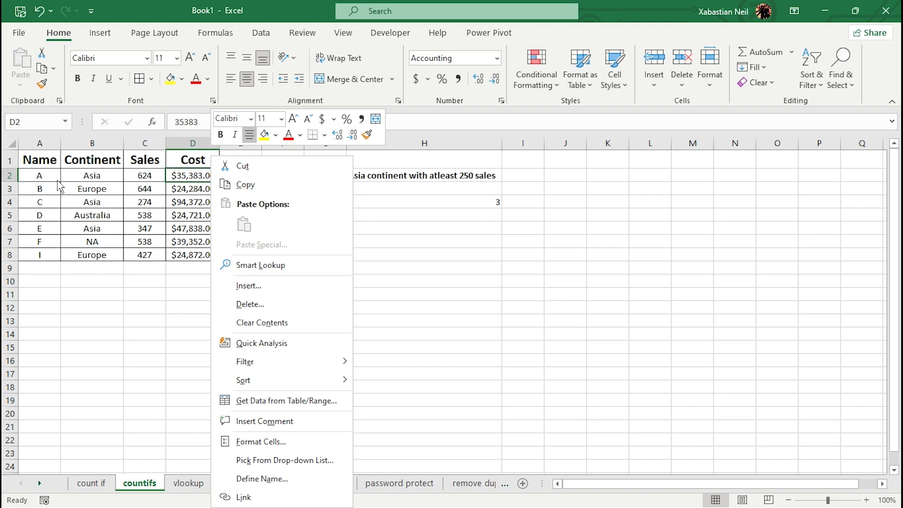
pyautogui.click(75, 352)
# Step: Add filters to the table's header row A1:D1
pyautogui.moveTo(46, 162); pyautogui.dragTo(188, 159)
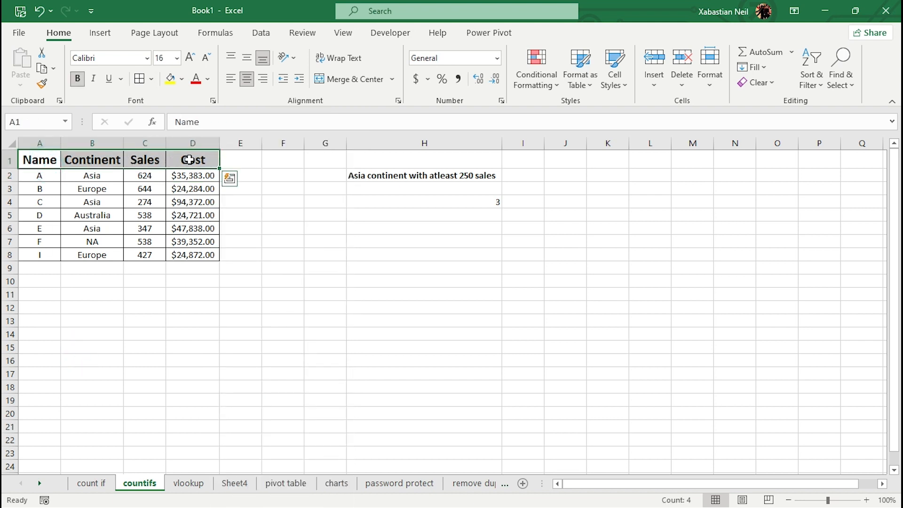
pyautogui.click(821, 77)
pyautogui.click(816, 155)
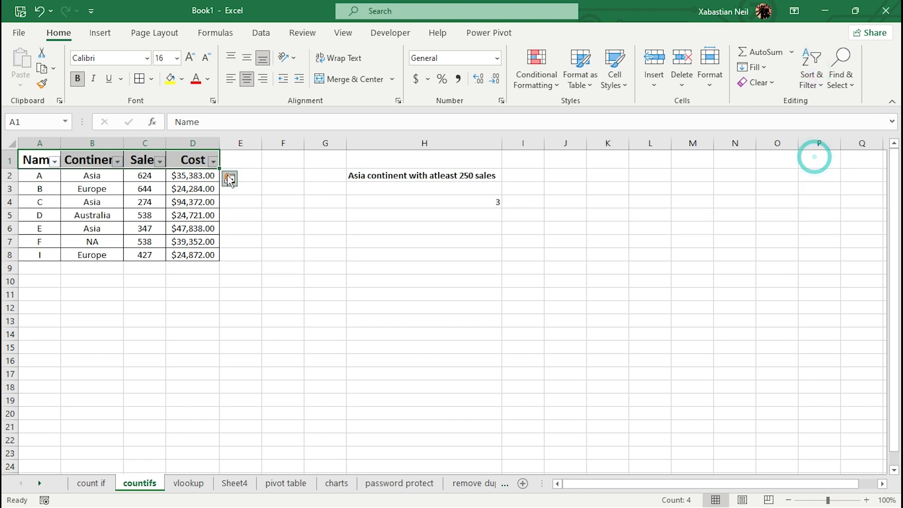
pyautogui.click(242, 187)
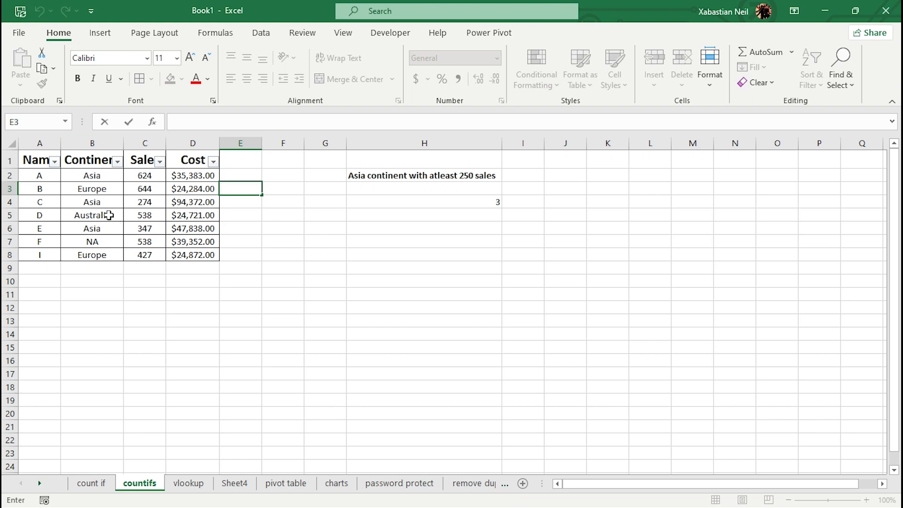
# Step: Filter the Continent column to show only Asia, excluding Australia, Europe and NA
pyautogui.click(117, 162)
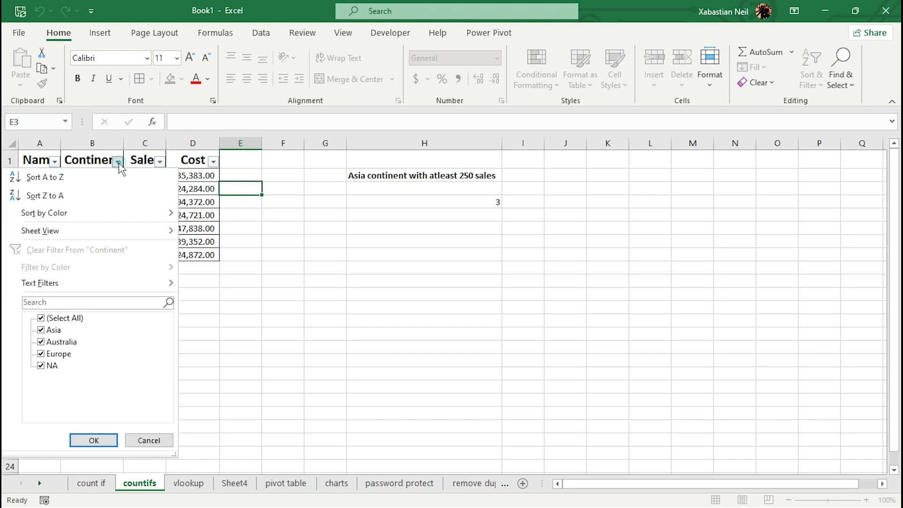
pyautogui.click(40, 342)
pyautogui.click(40, 354)
pyautogui.click(40, 366)
pyautogui.click(96, 440)
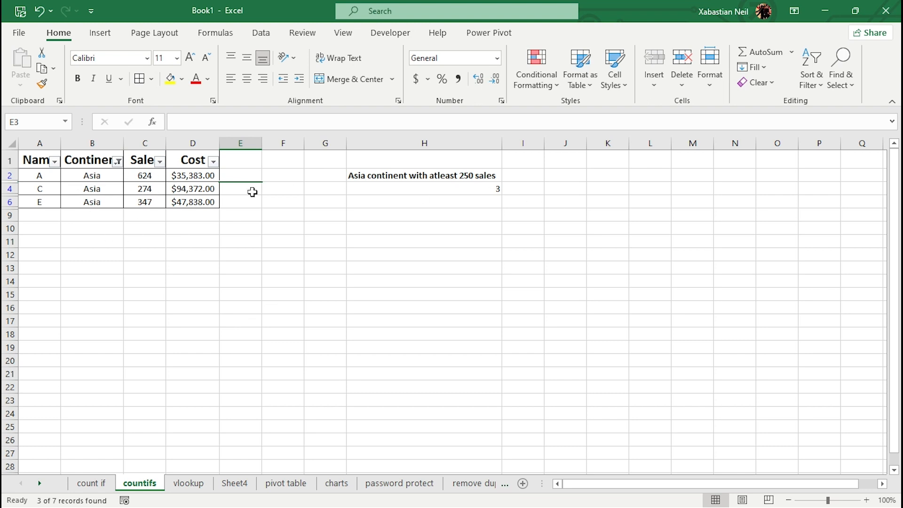
# Step: Set row C's sales value in C4 to 230 in the filtered table
pyautogui.doubleClick(151, 189)
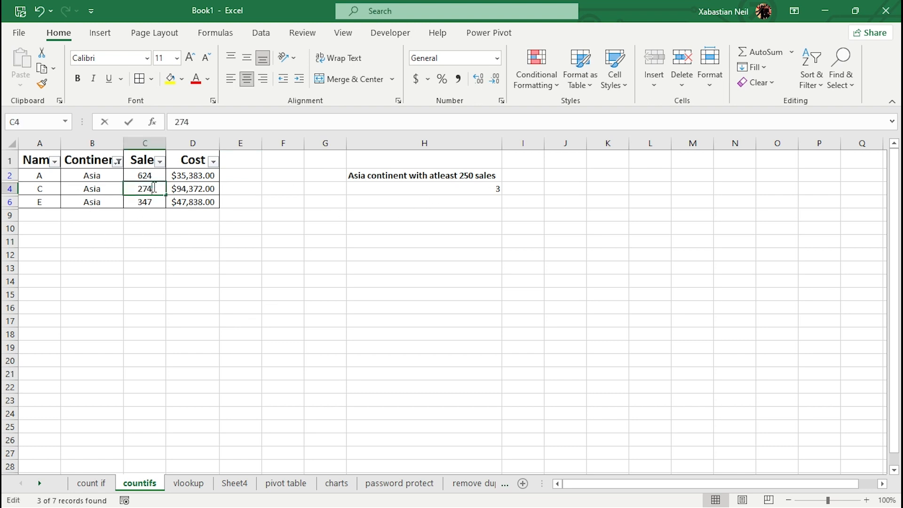
pyautogui.press('BackSpace')
pyautogui.press('BackSpace')
pyautogui.write('30')
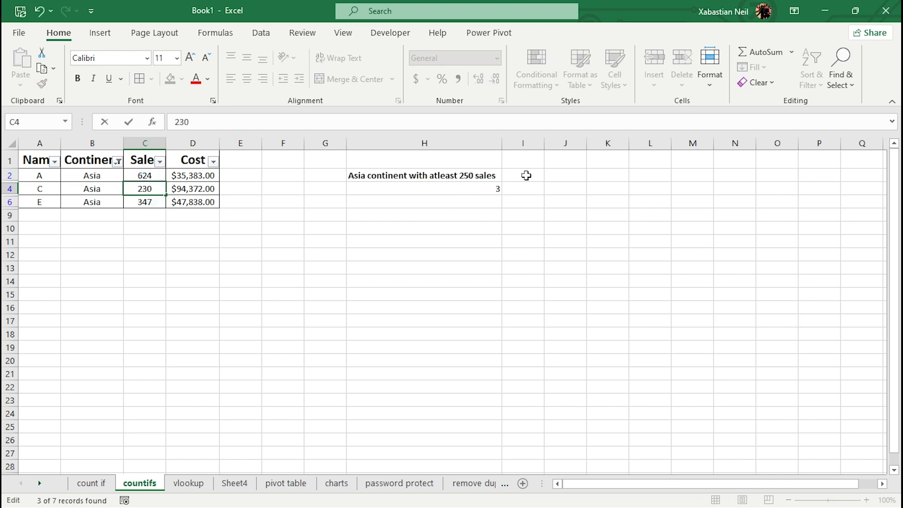
pyautogui.press('Return')
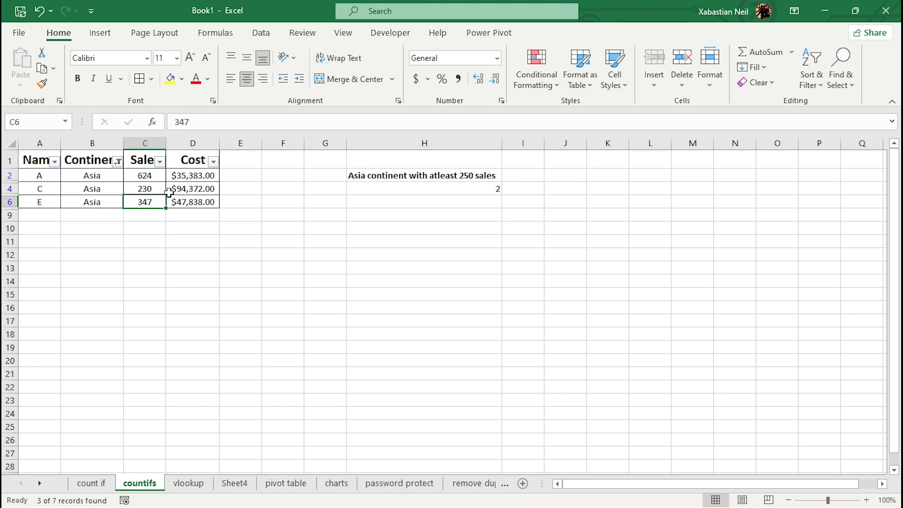
# Step: Set row E's sales value in C6 to 100 in the filtered table
pyautogui.doubleClick(154, 203)
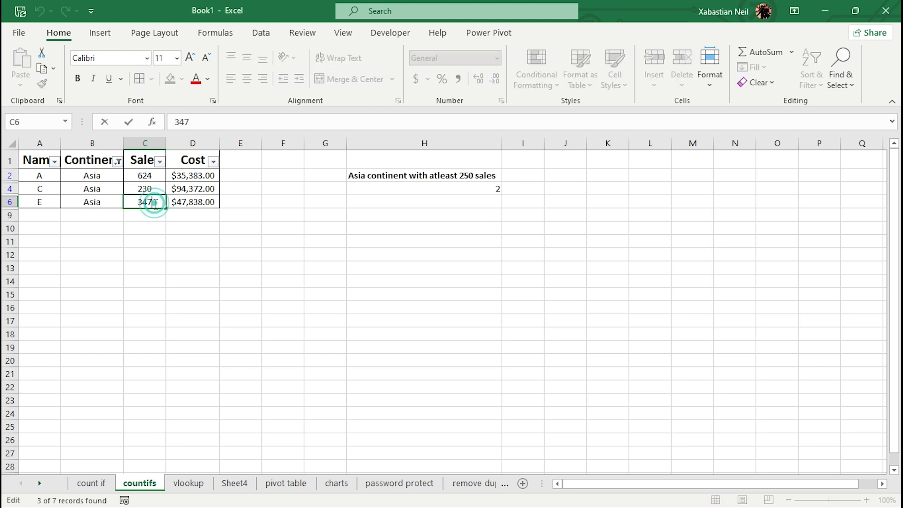
pyautogui.press('BackSpace')
pyautogui.press('BackSpace')
pyautogui.press('BackSpace')
pyautogui.write('100')
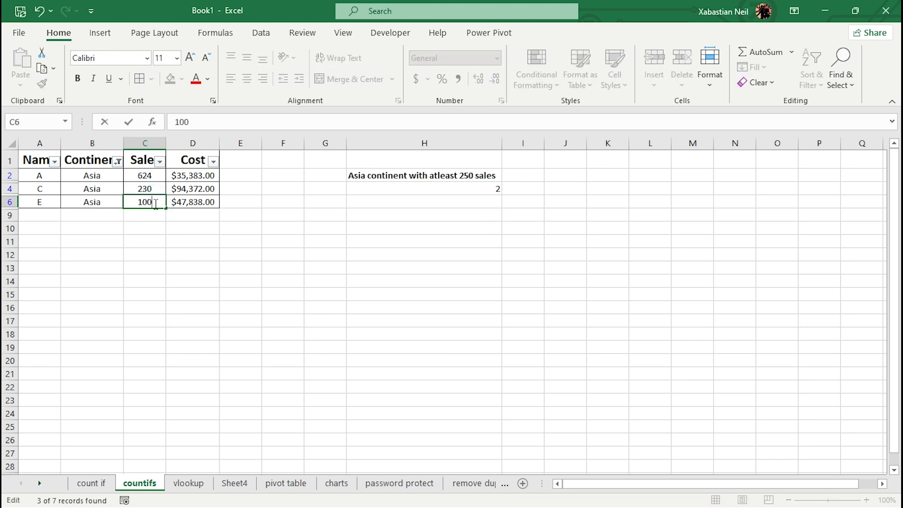
pyautogui.press('Return')
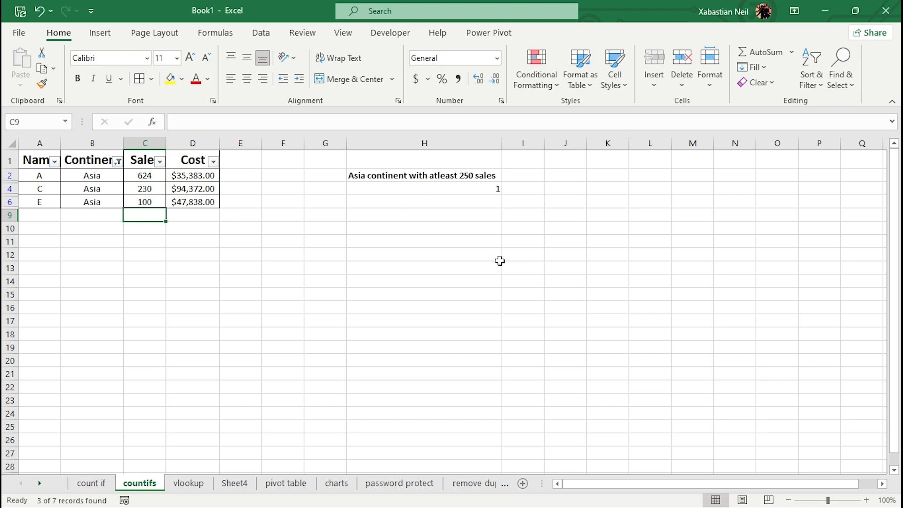